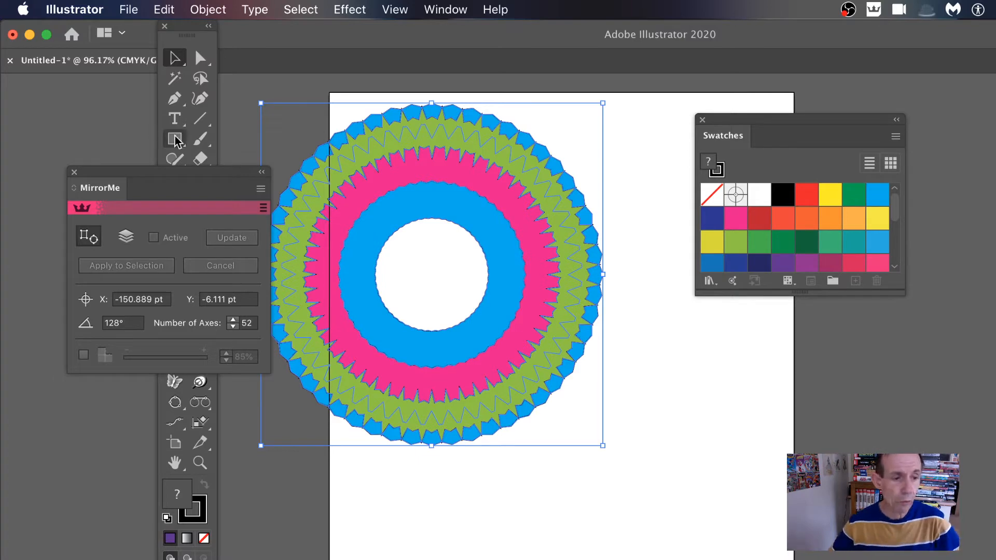
Try mirroring the circular artwork with the MirrorMe tool around an origin toward its lower-right area, and undo the result.
click(174, 384)
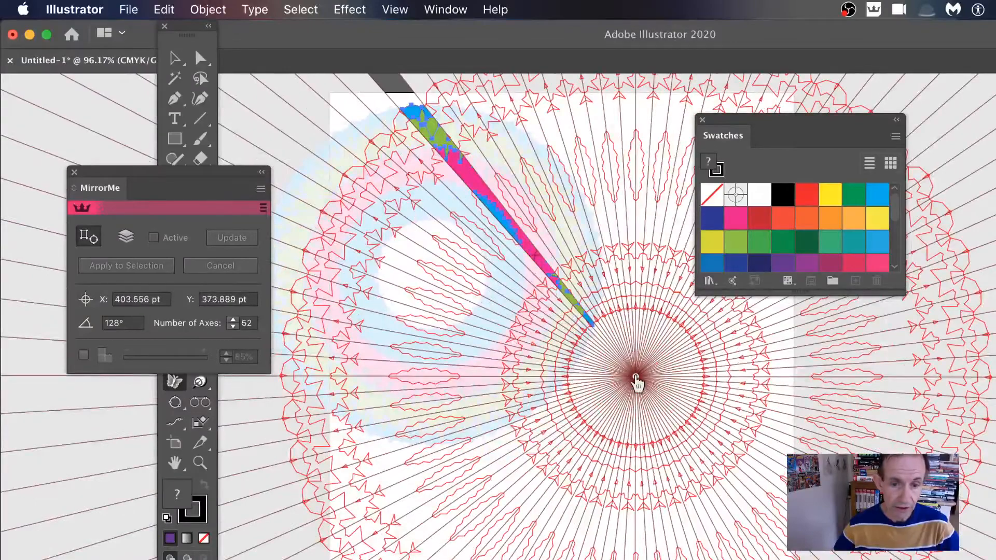
click(638, 377)
click(529, 382)
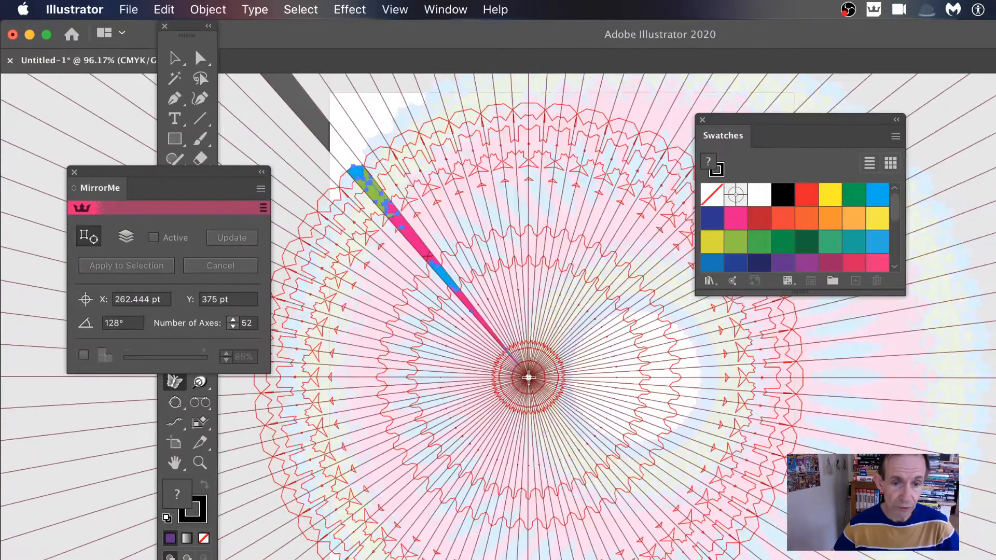
click(174, 57)
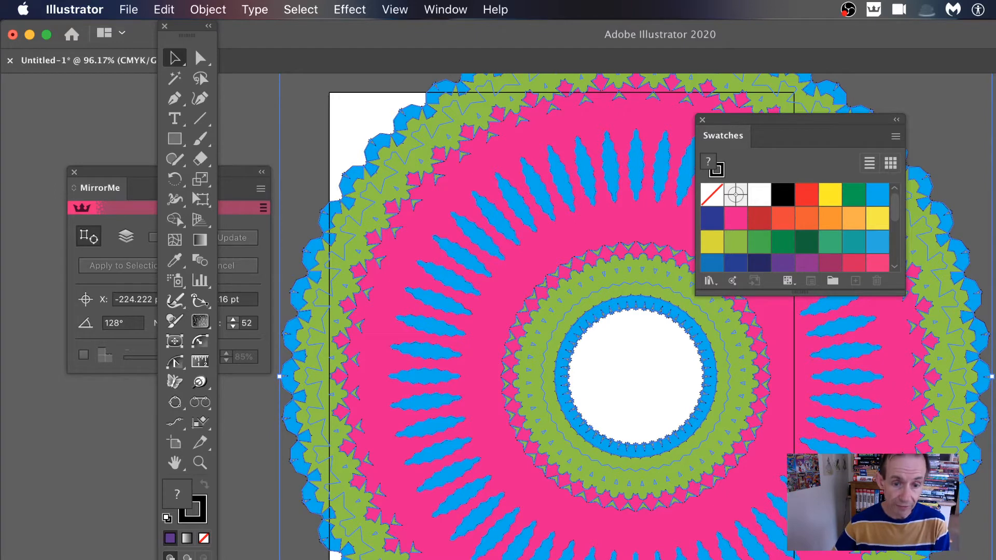
key(super)
key(super+z)
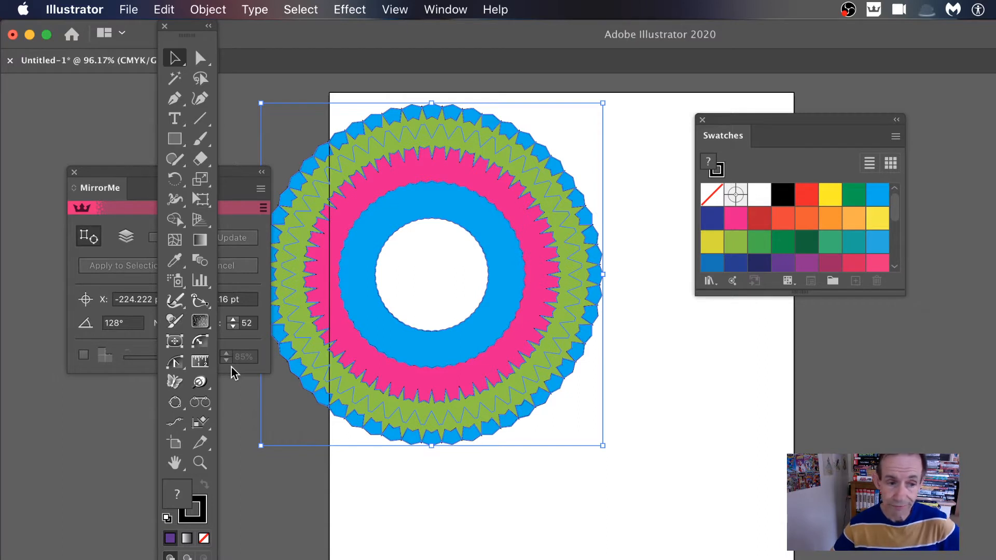
Move the MirrorMe panel over the circular artwork and locate the command that shows or hides the panel.
drag(117, 173, 383, 228)
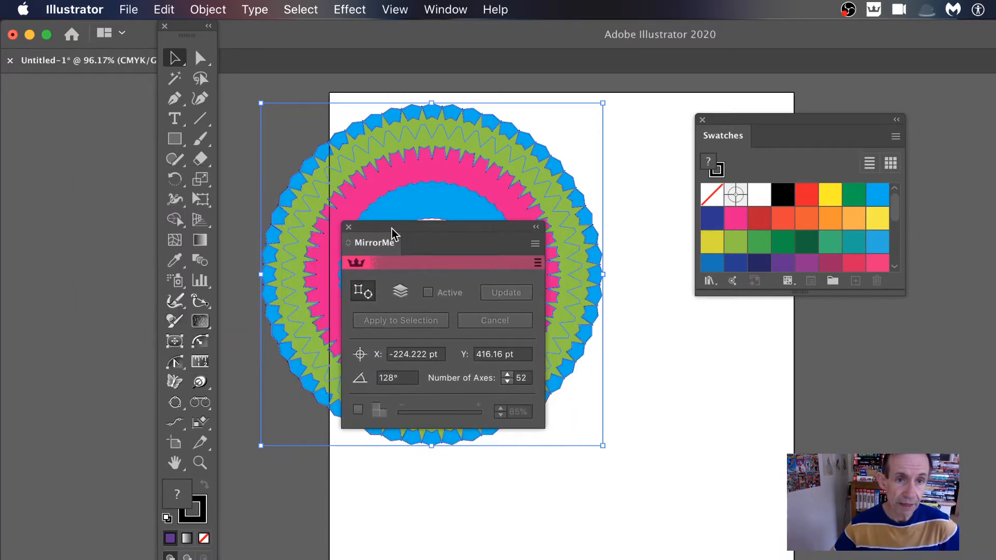
click(450, 10)
scroll(501, 187, down, 10)
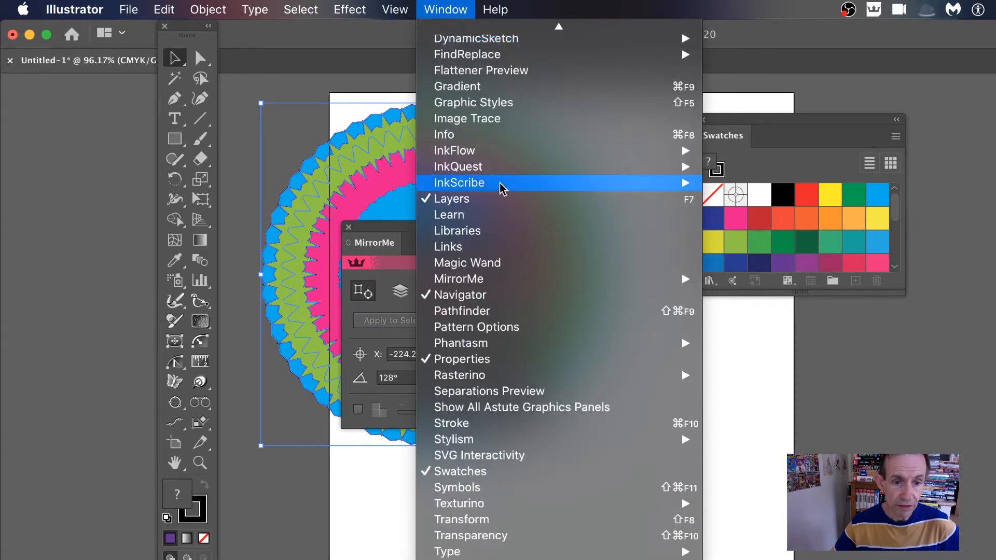
scroll(504, 187, up, 4)
scroll(506, 301, down, 5)
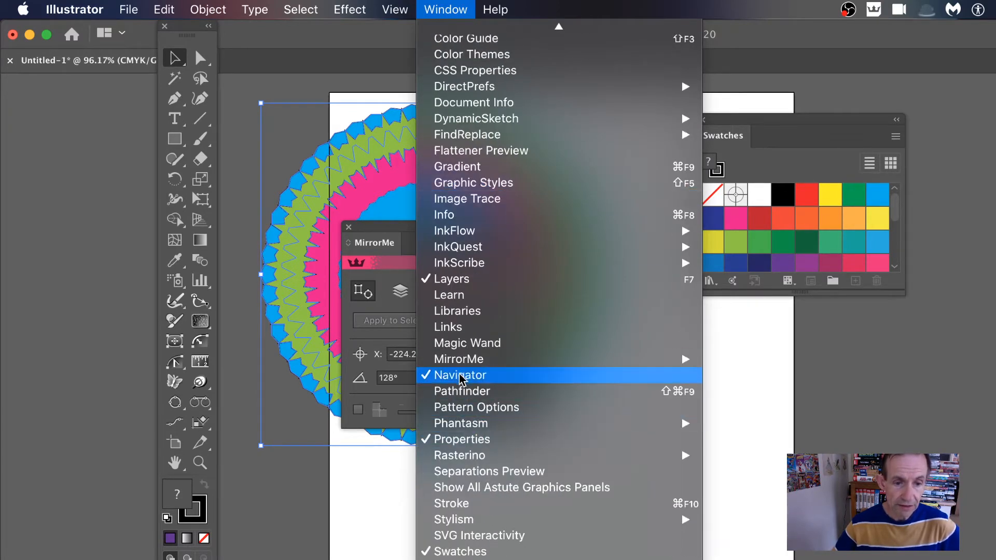
mouse_move(476, 366)
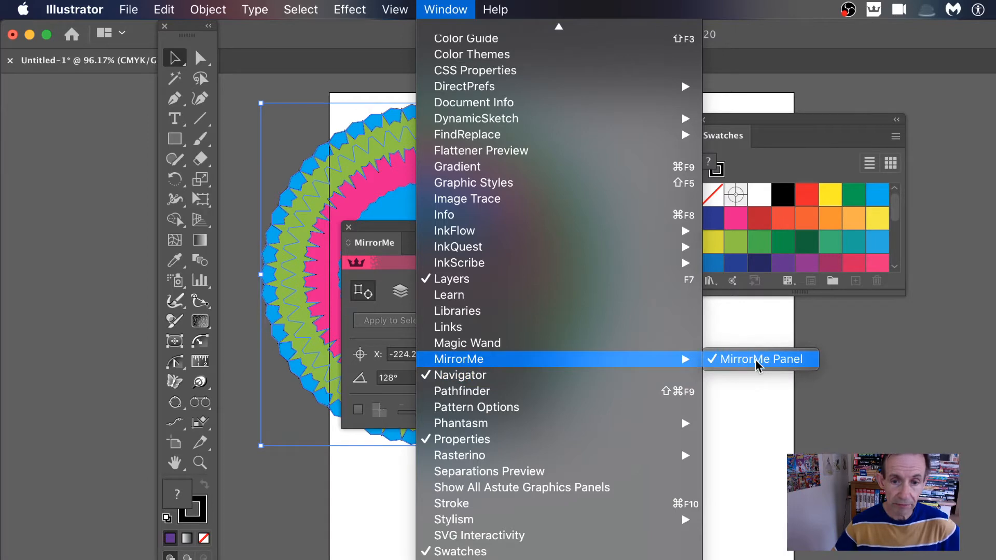
click(389, 224)
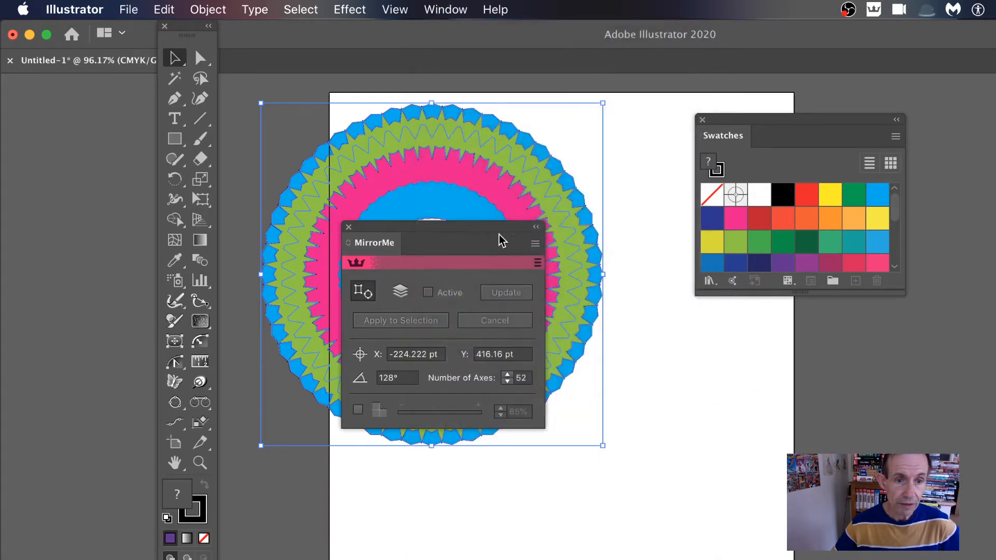
Switch the MirrorMe panel to its compact form and expand it again.
click(537, 247)
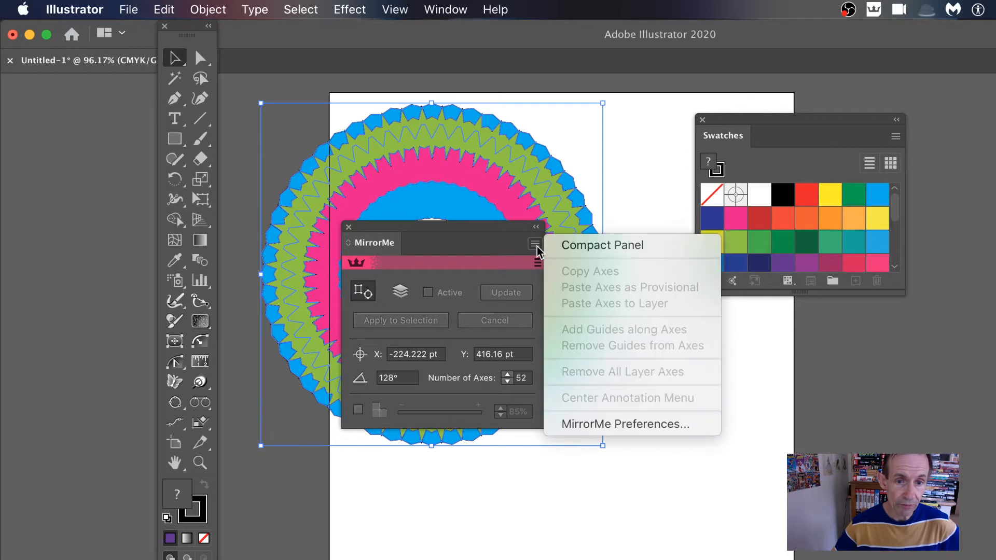
click(605, 250)
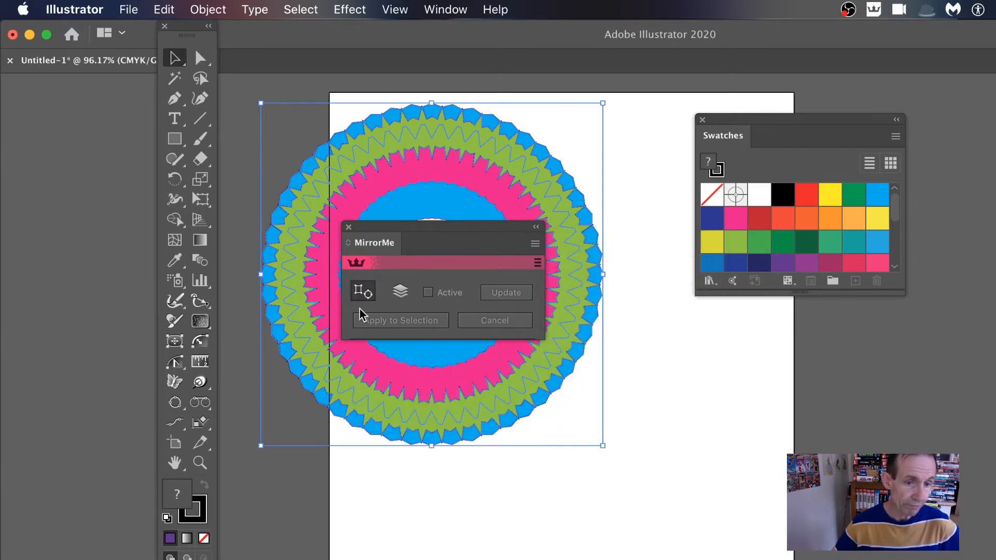
click(535, 244)
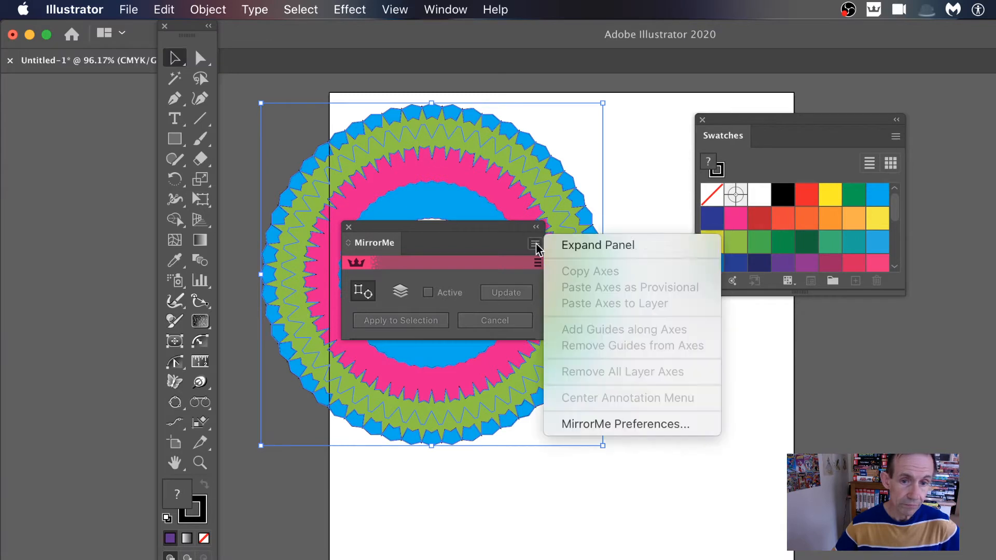
click(583, 245)
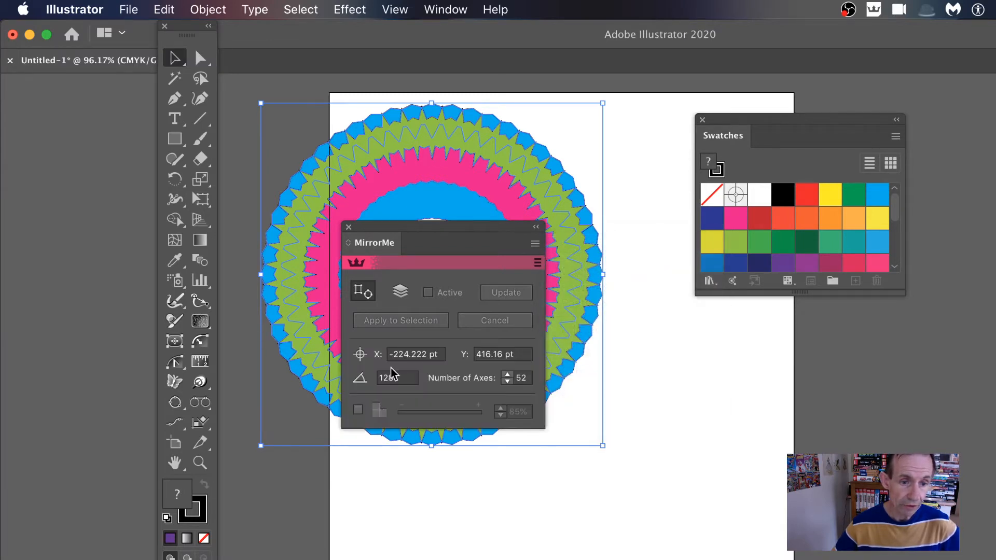
Activate the MirrorMe tool and set the mirror origin's X to 234 pt and the axis angle to 124°.
click(442, 355)
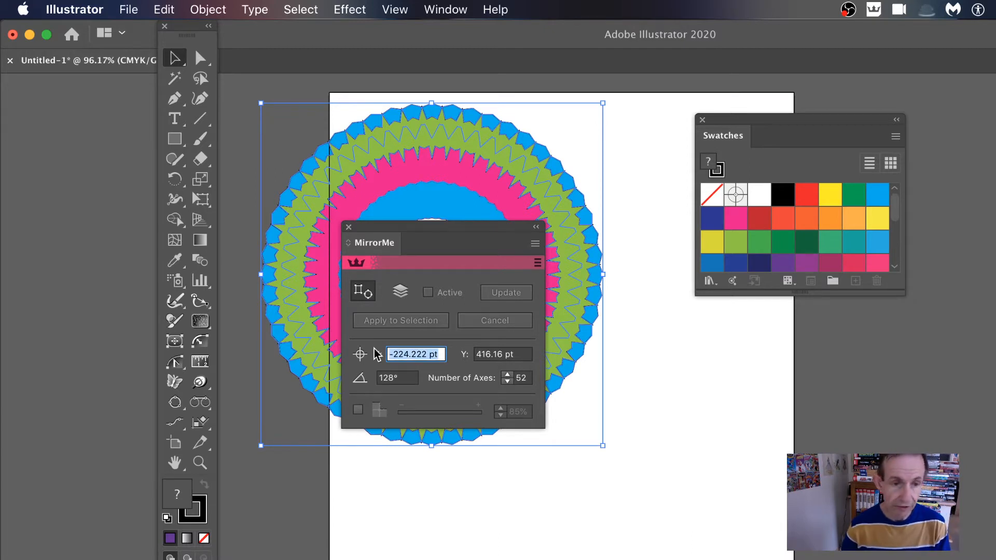
text(345)
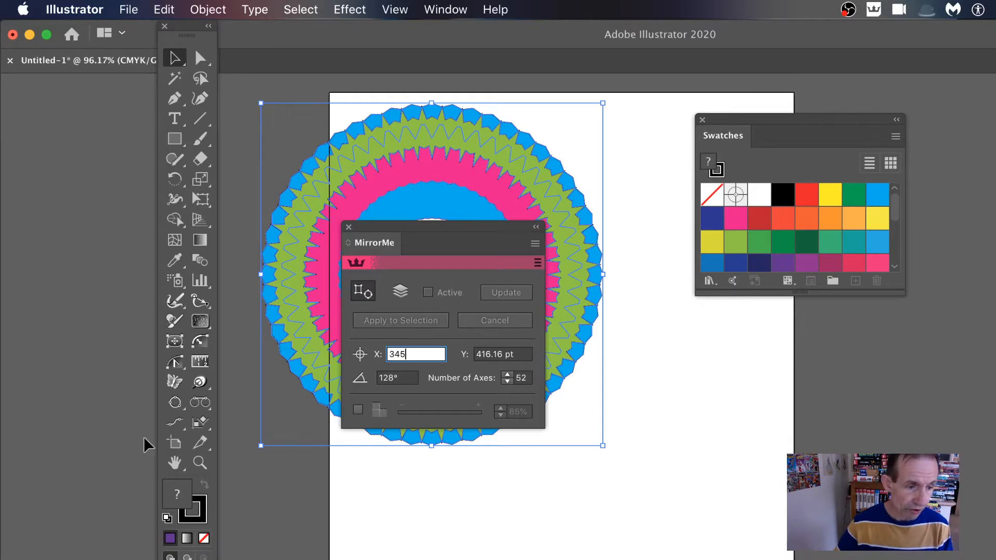
click(175, 382)
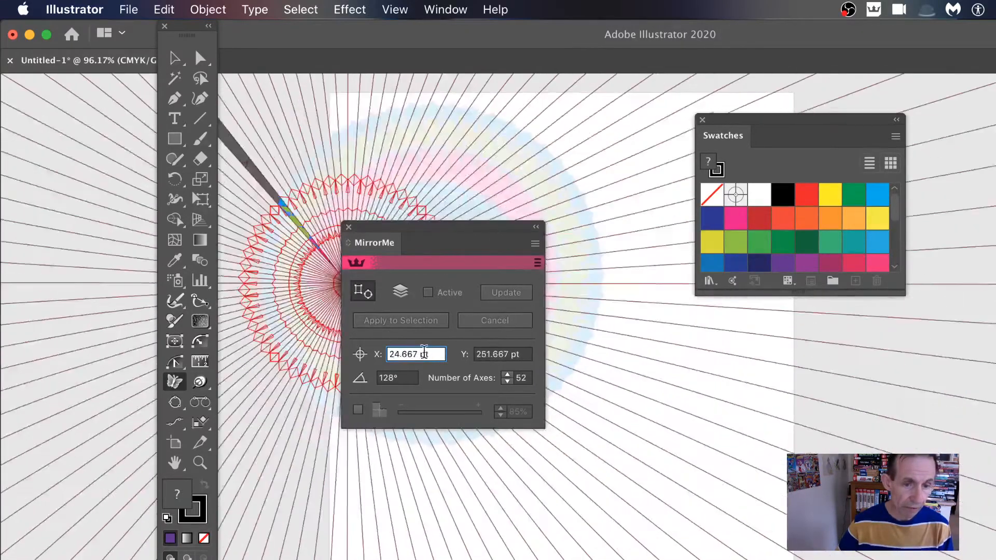
drag(433, 355, 371, 355)
text(234)
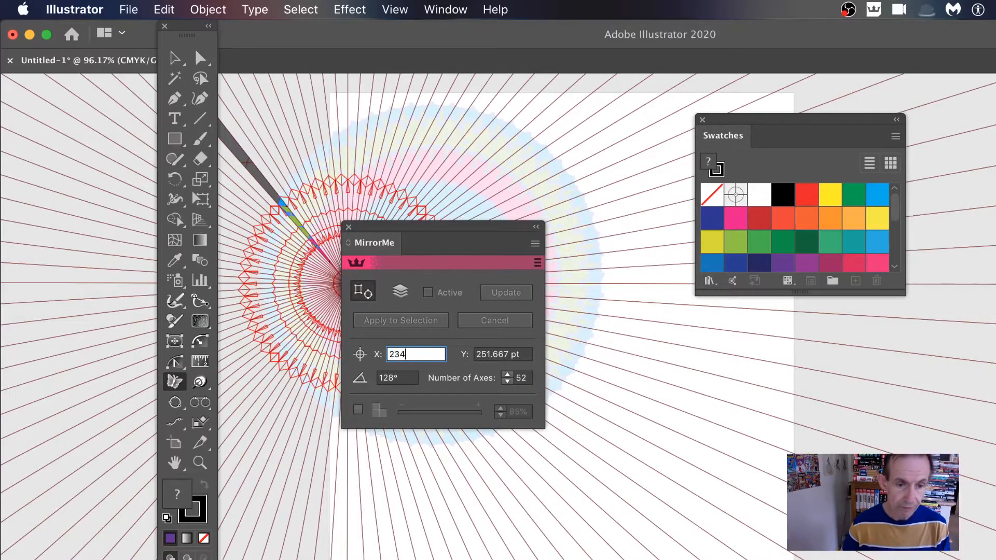
key(Tab)
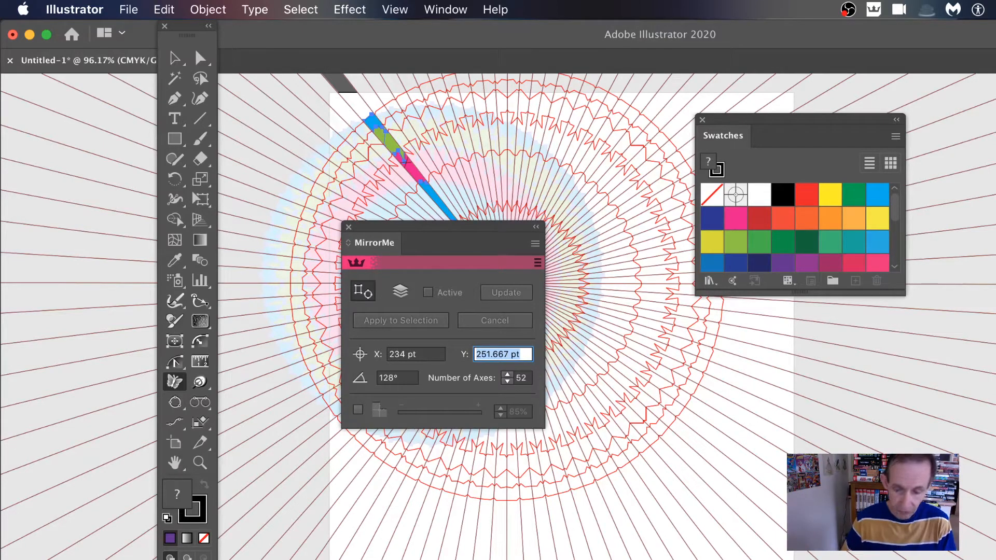
key(Tab)
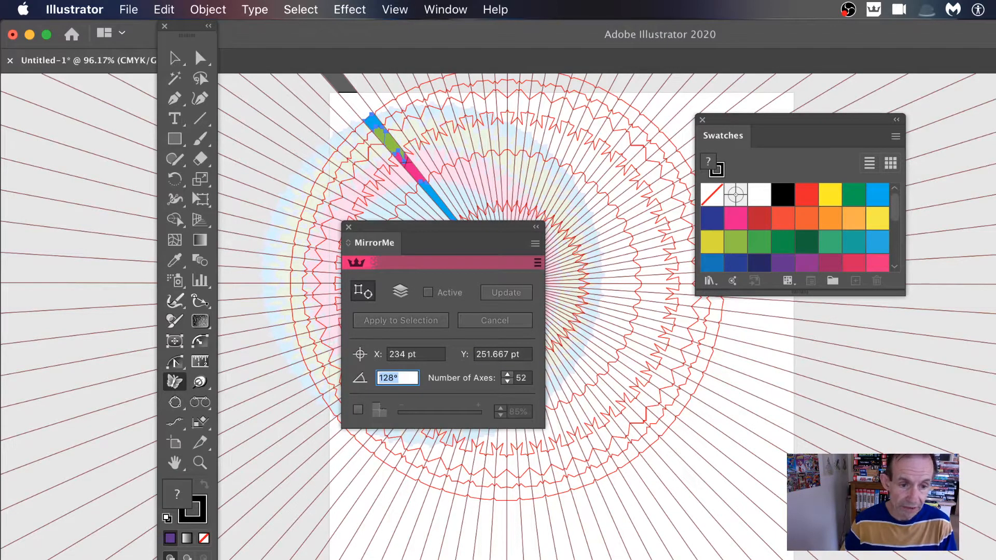
text(124)
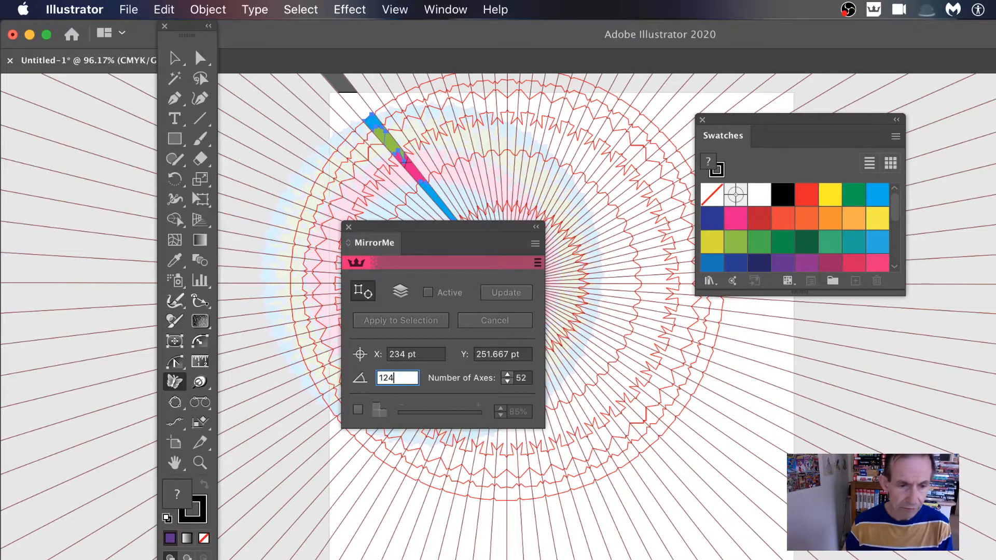
key(Tab)
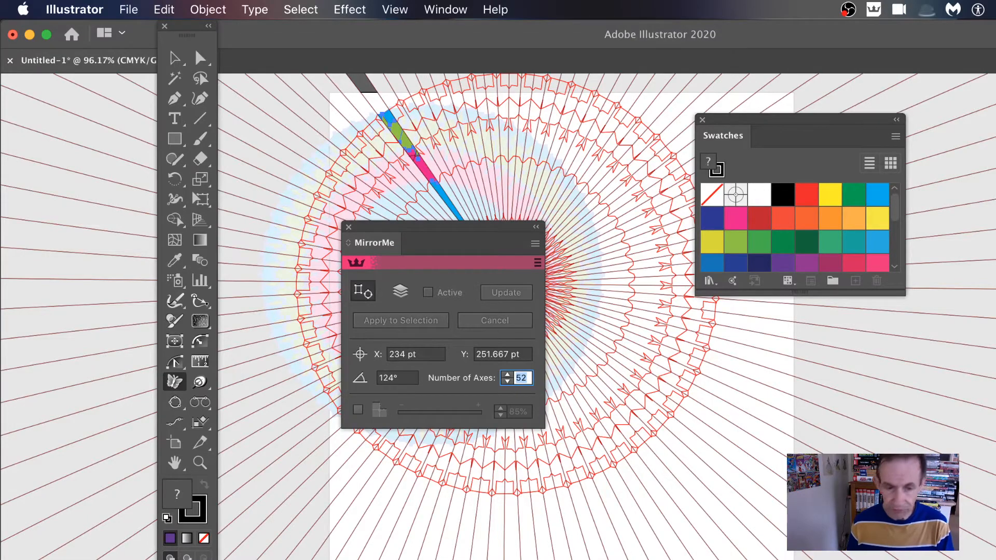
Reduce the number of mirror axes to 20.
key(Down)
key(Down)
key(Down)
key(Down)
key(Down)
key(Down)
key(Down)
key(Down)
key(Down)
key(Down)
key(Down)
key(Down)
key(Down)
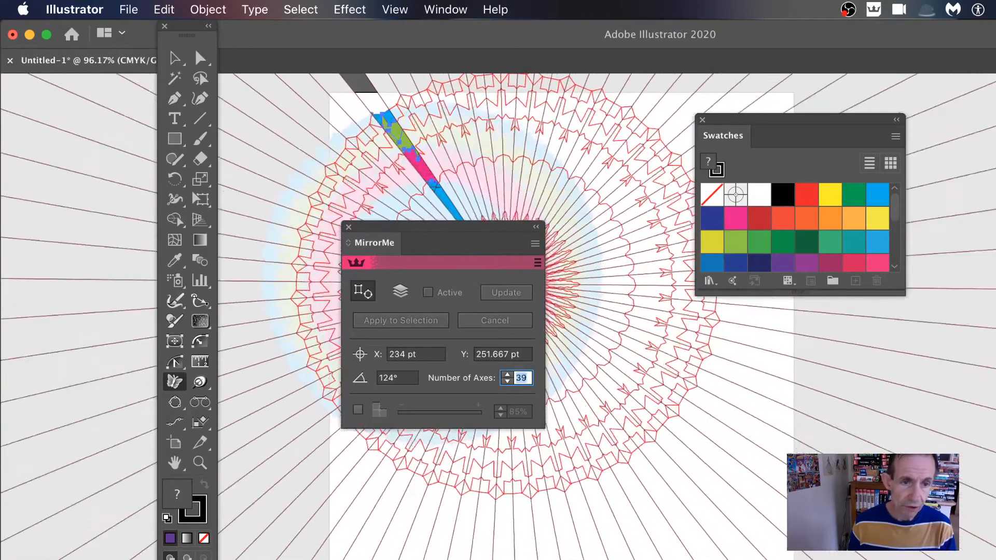
key(Down)
key(Down)
key(Down)
key(Down)
key(Down)
key(Down)
key(Down)
key(Down)
key(Down)
key(Down)
key(Down)
key(Down)
key(Down)
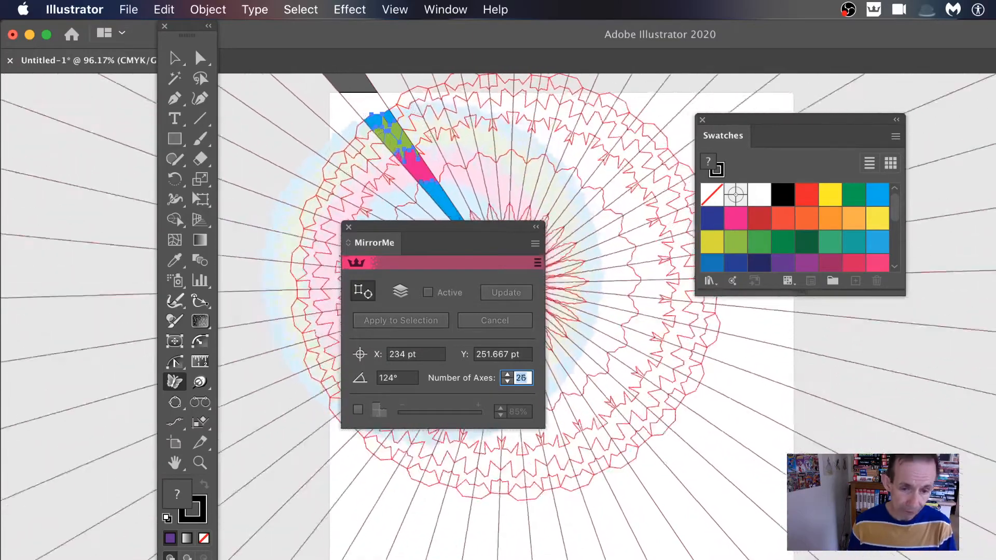
key(Down)
key(Down)
key(Down)
key(Down)
key(Down)
key(Down)
Place the provisional mirror axes on the artboard and set their origin to X 345 pt and Y 230 pt.
drag(466, 492, 604, 364)
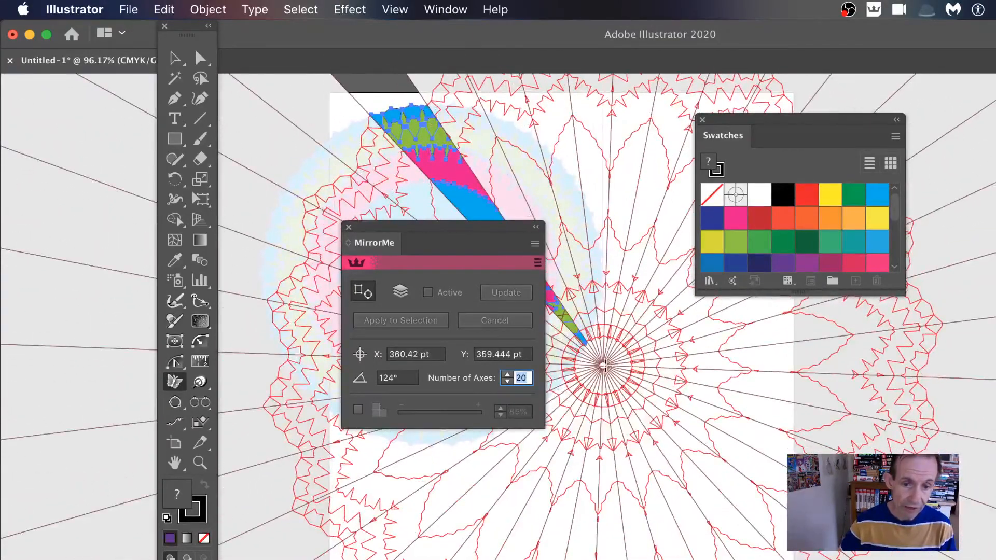
right_click(604, 366)
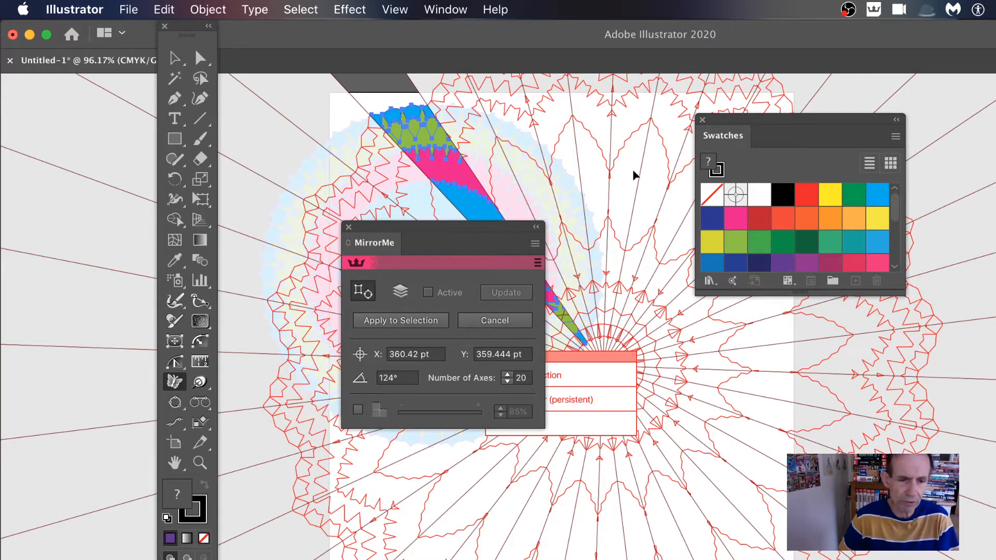
click(436, 354)
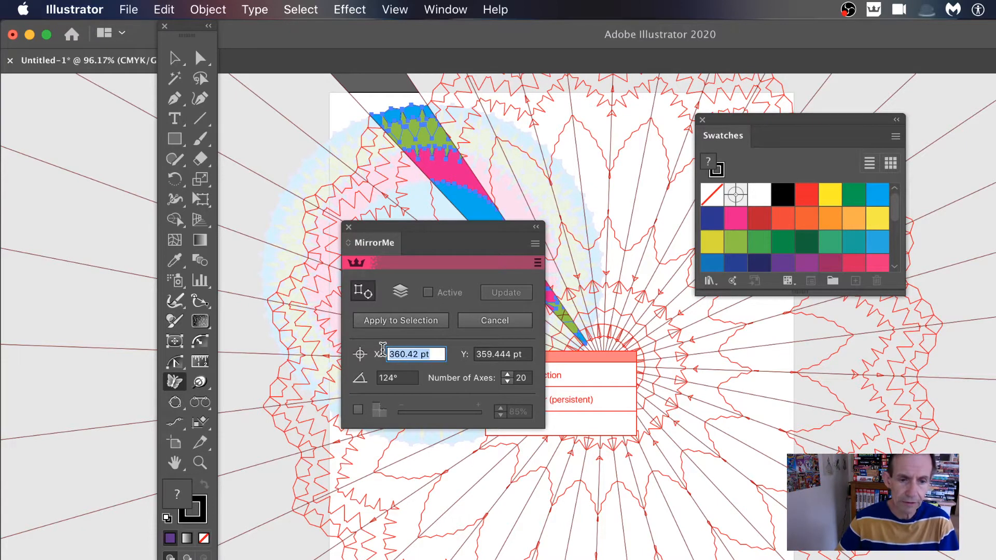
text(345)
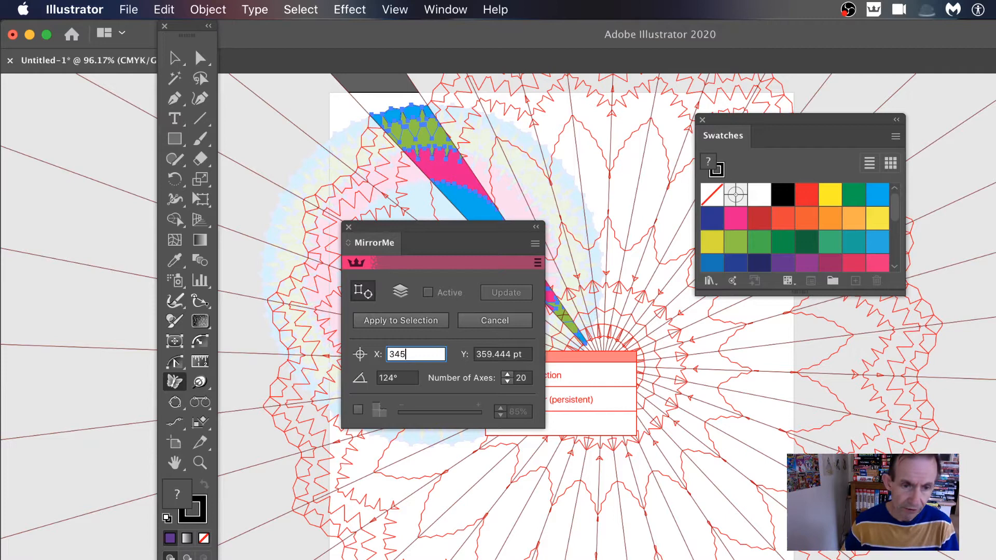
key(Tab)
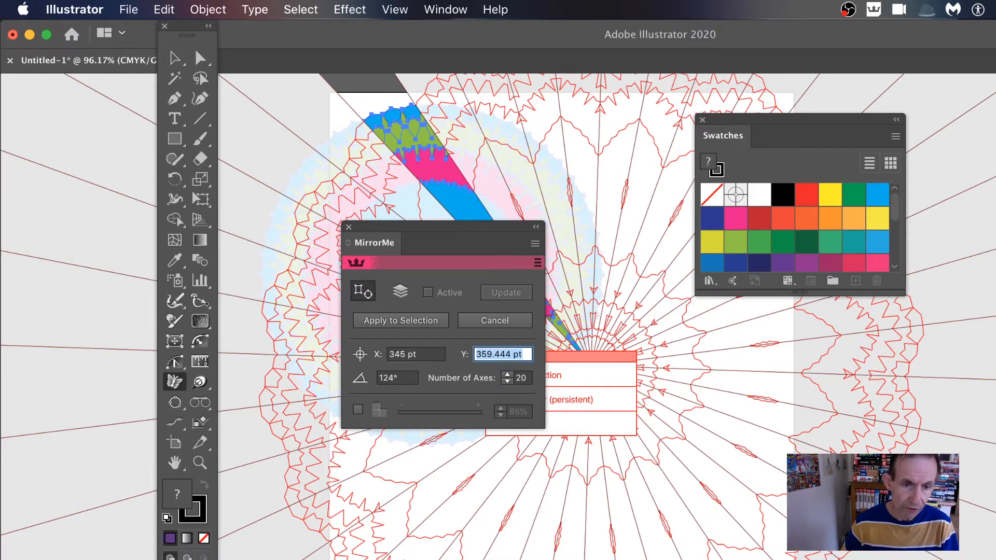
text(230)
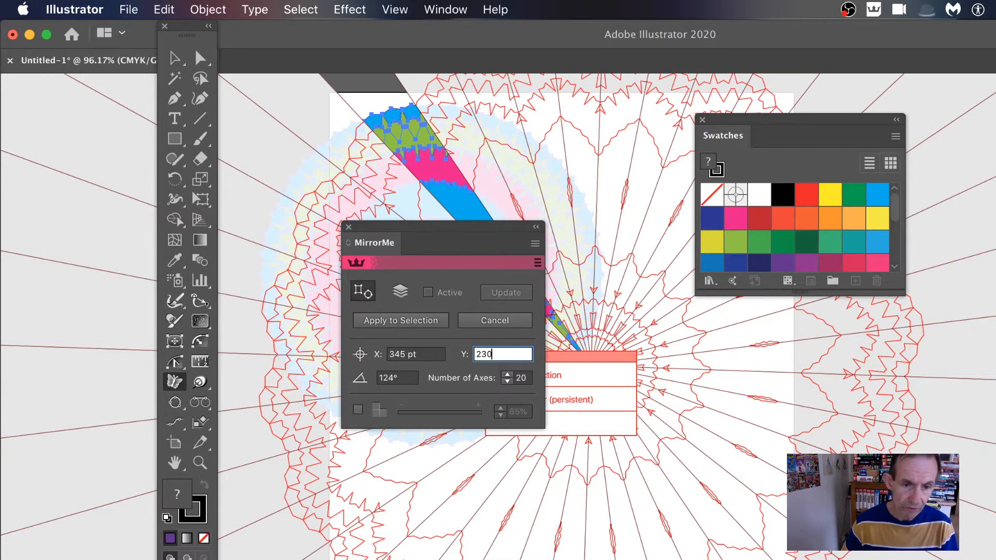
key(Tab)
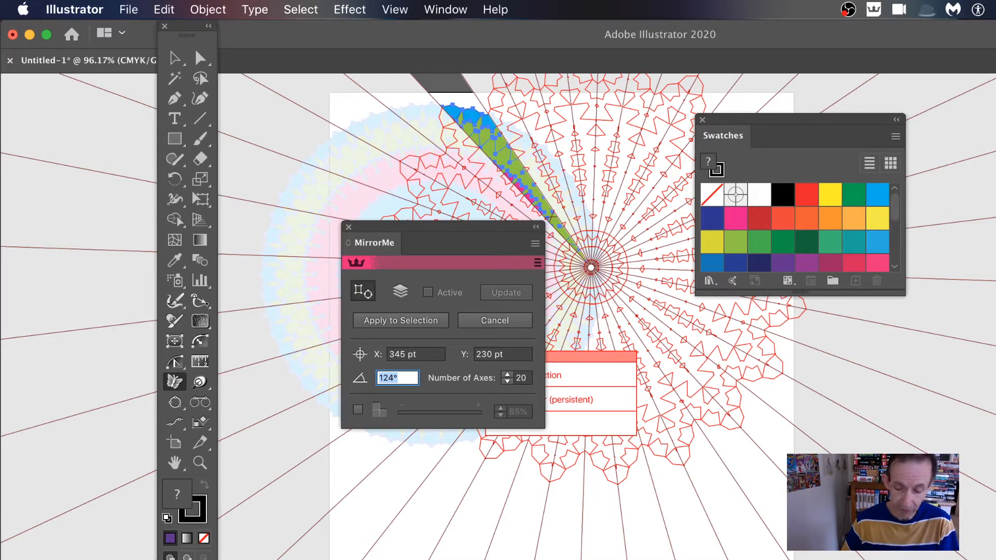
Try mirror axis angles of 123° and 133°, and bring the angle to 126°.
text(123)
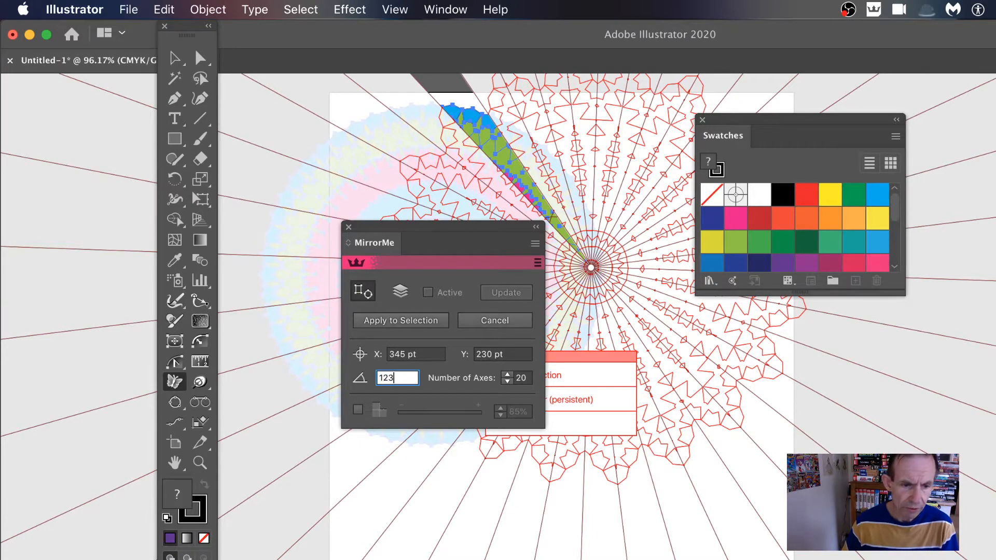
key(Tab)
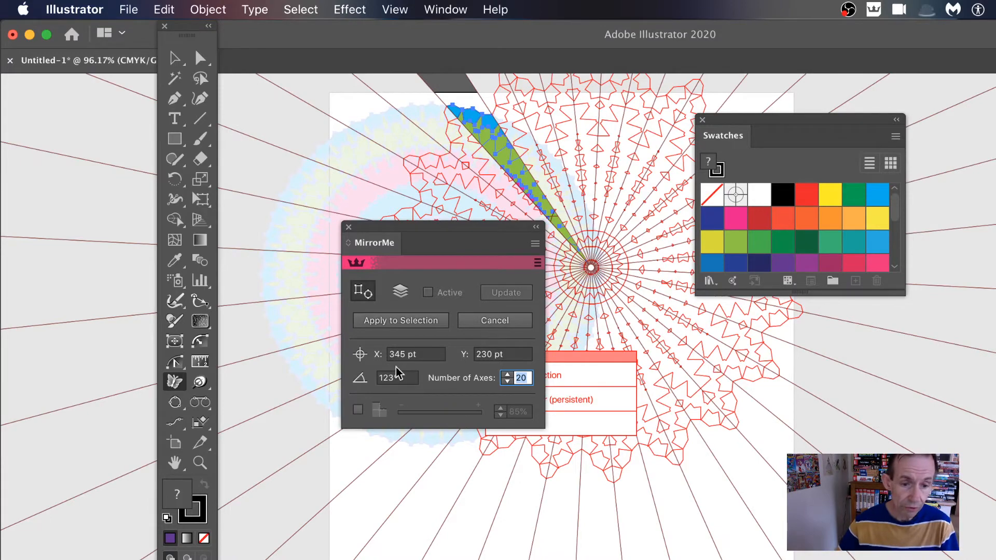
click(405, 377)
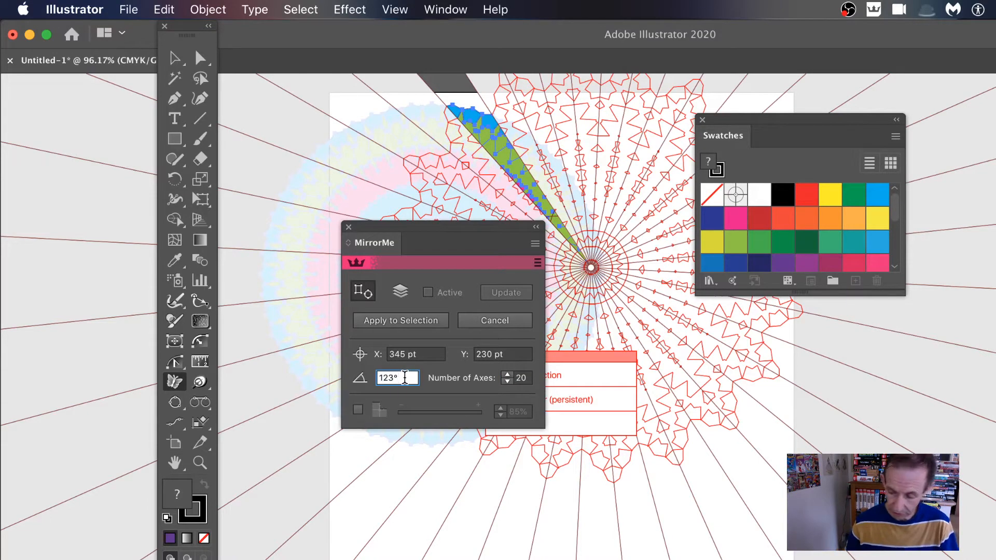
key(Up)
key(Up)
key(Up)
key(Up)
key(Up)
key(Up)
key(Up)
key(Up)
key(Up)
key(Up)
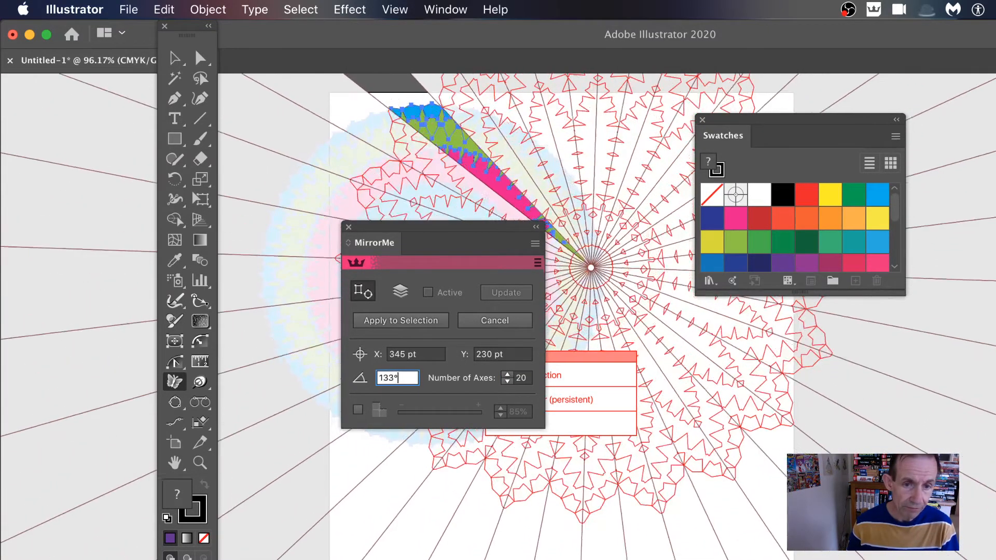
key(Down)
key(Down)
key(Down)
key(Down)
key(Down)
key(Down)
key(Down)
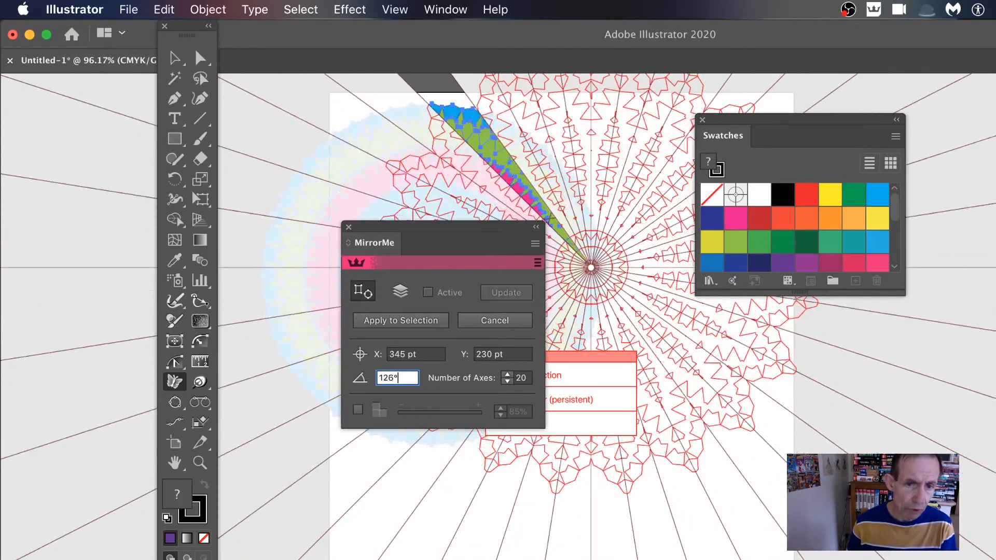
Try a smaller mirror axis angle, lowering it to 114°.
key(Down)
key(Down)
key(Down)
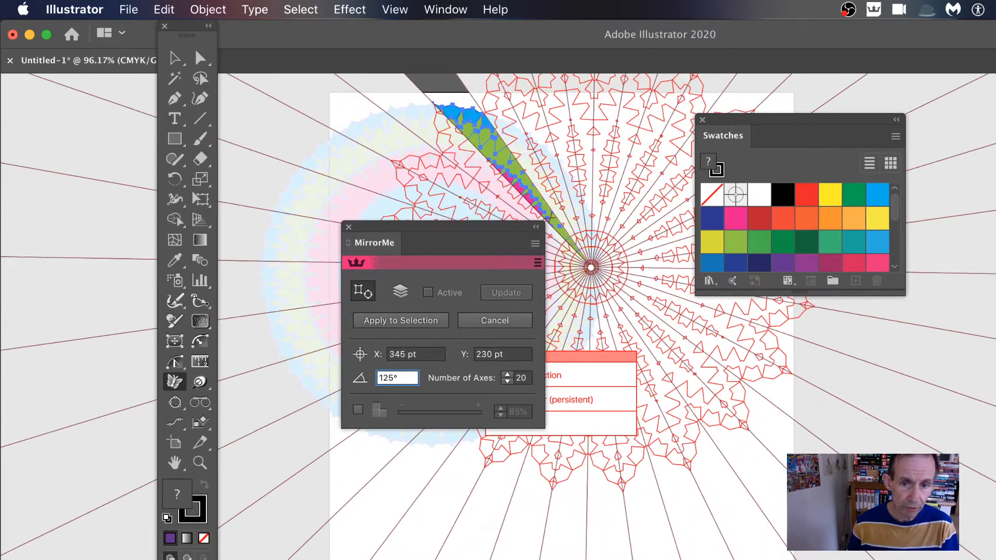
key(Down)
key(Down)
key(Down)
key(Down)
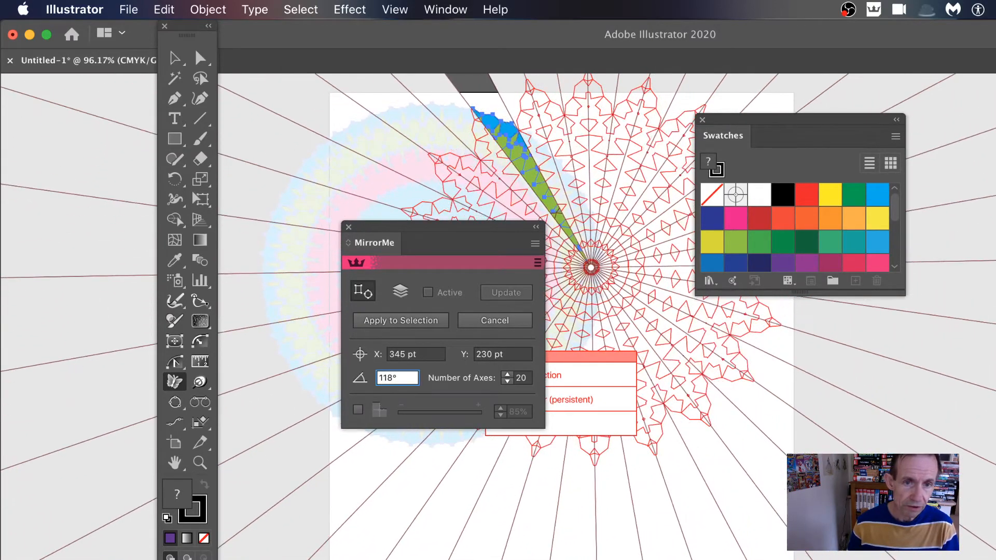
key(Down)
key(Down)
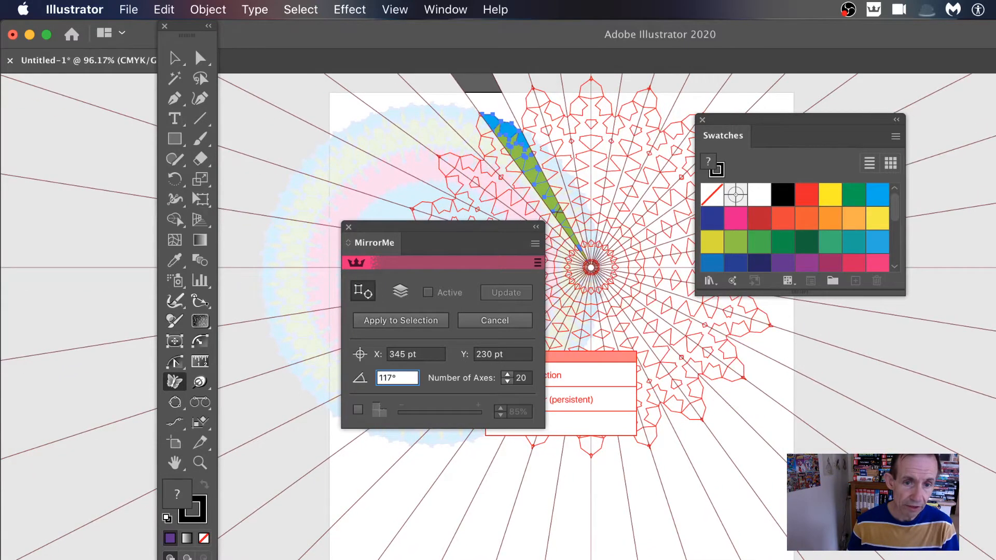
key(Down)
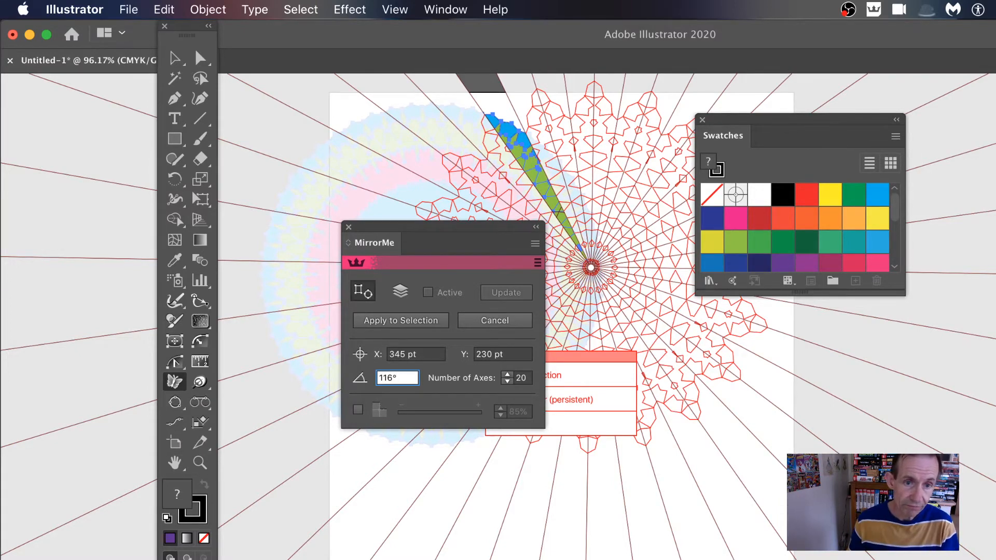
key(Down)
key(Down)
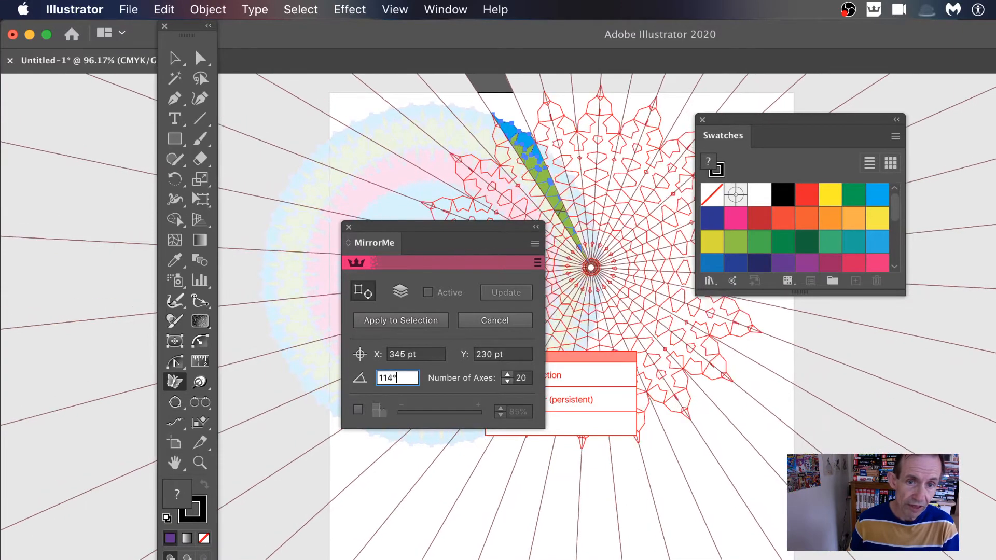
Raise the mirror axis angle to 130°.
key(Up)
key(Up)
key(Up)
key(Up)
key(Up)
key(Up)
key(Up)
key(Up)
key(Up)
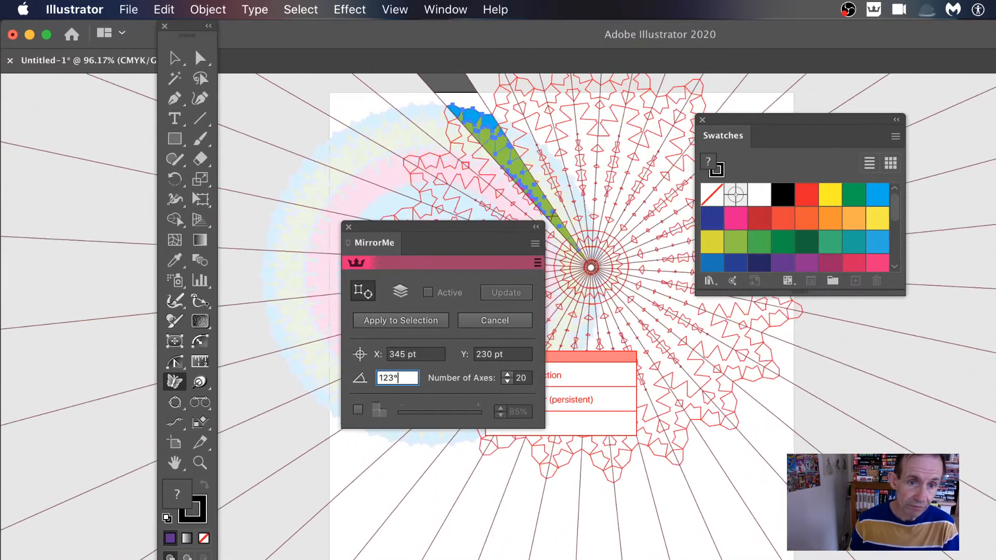
key(Up)
key(Up)
key(Up)
key(Up)
key(Up)
key(Up)
key(Up)
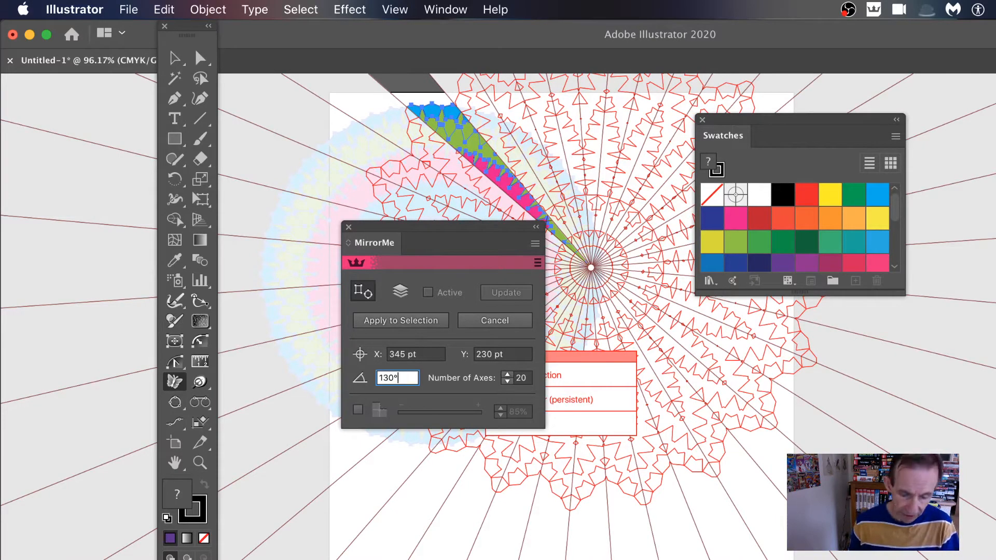
Reduce the number of mirror axes to 8 and apply the mirroring to the selected artwork.
key(Tab)
key(Down)
key(Down)
key(Down)
key(Down)
key(Down)
key(Down)
key(Down)
key(Down)
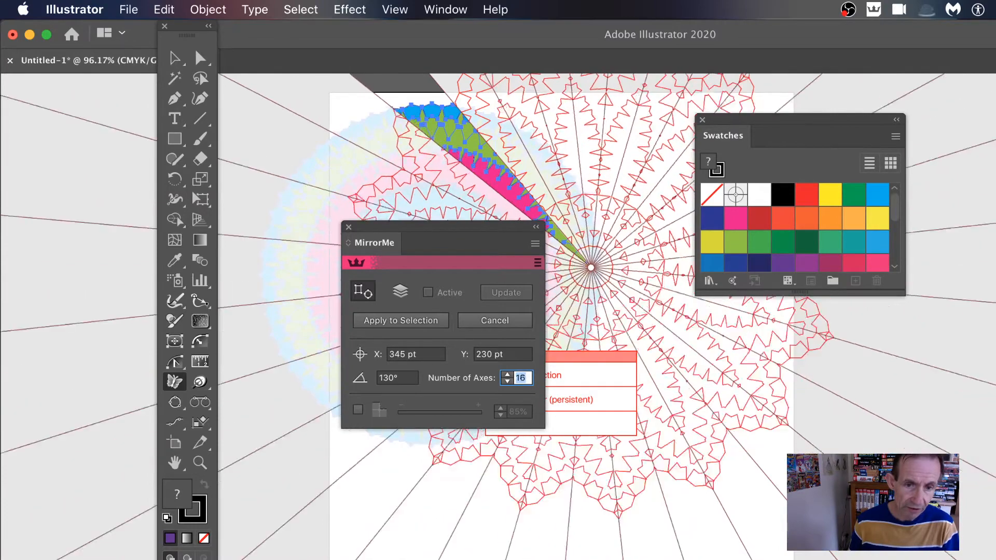
key(Down)
key(Down)
key(Down)
key(Down)
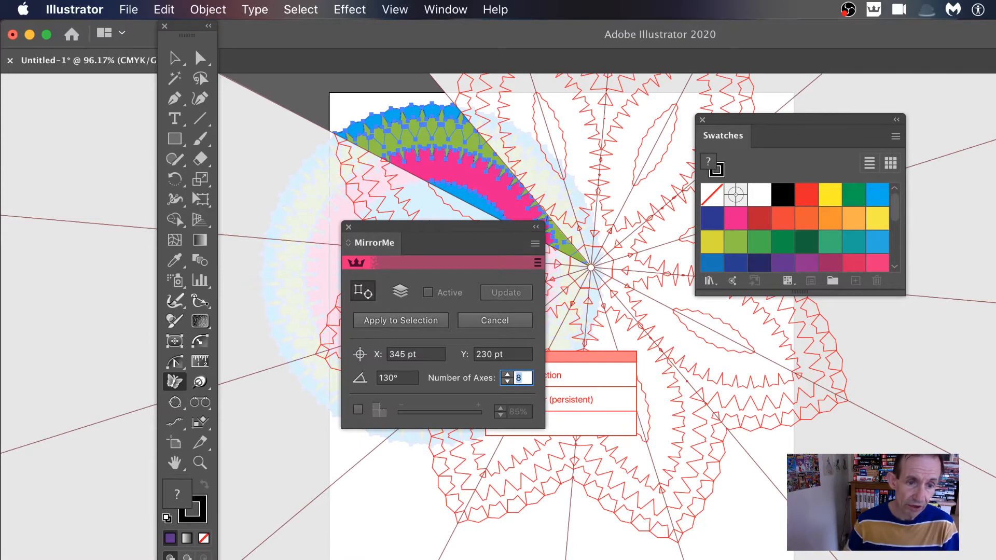
click(417, 328)
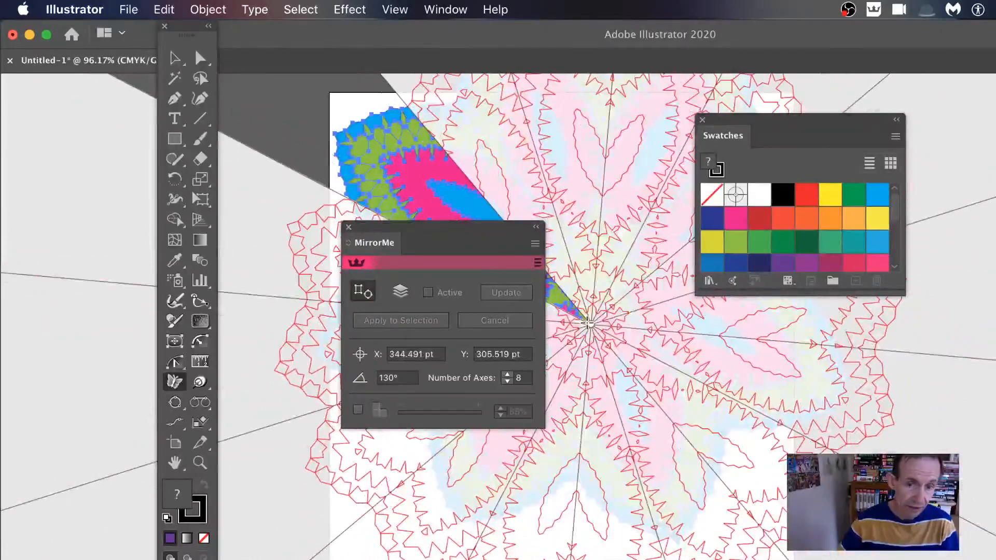
Place new provisional mirror axes with the origin at about X 344.5 pt, Y 305.5 pt, and lower their angle to 56°.
click(562, 325)
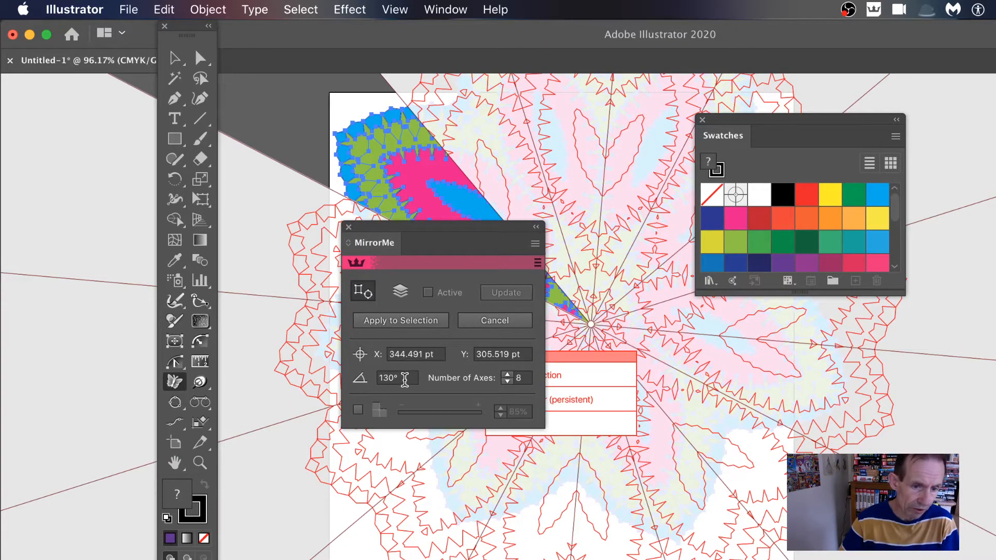
click(359, 380)
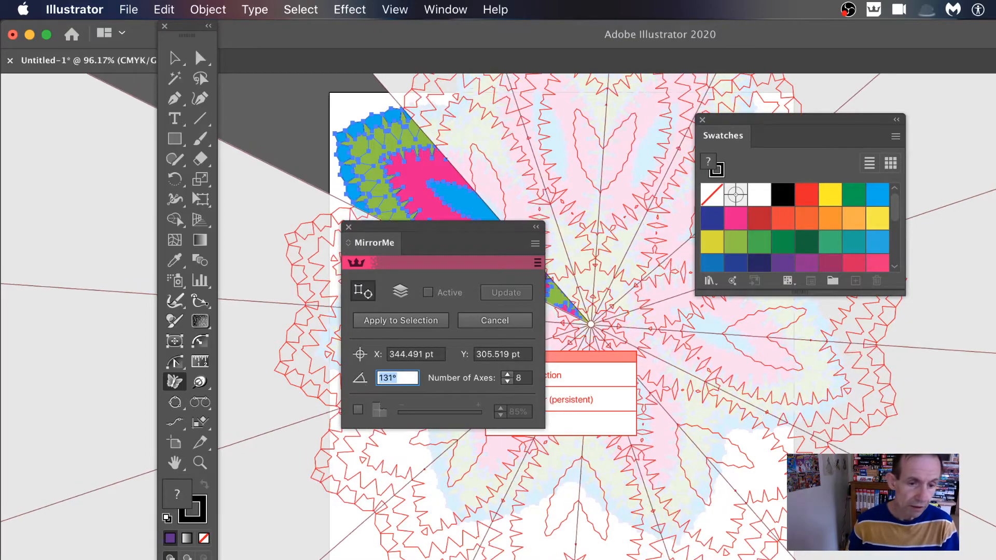
key(Down)
key(Down)
key(Down)
key(Down)
key(Down)
key(Down)
key(Down)
key(Down)
key(Down)
key(Down)
key(Down)
key(Down)
key(Down)
key(Down)
key(Down)
key(Down)
key(Down)
key(Down)
key(Down)
key(Down)
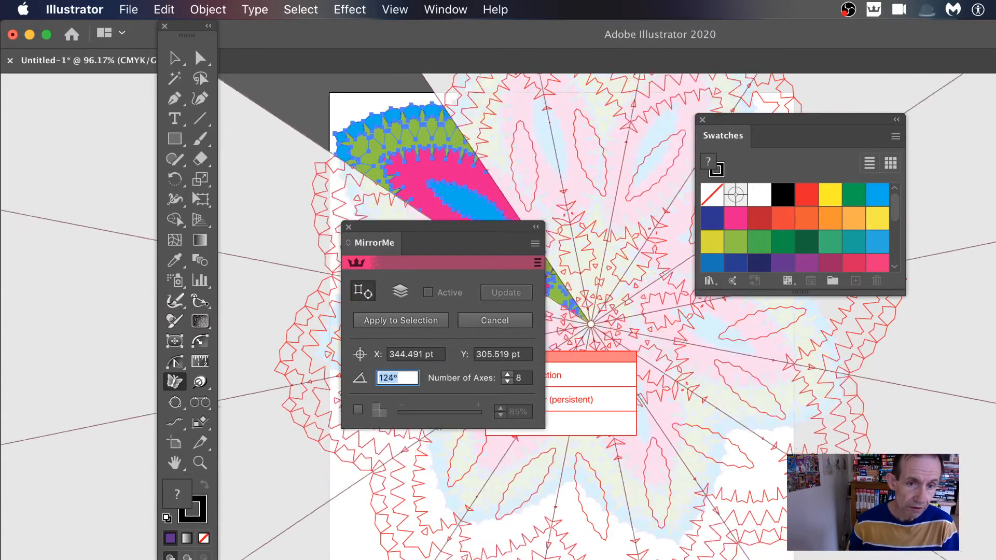
key(Down)
key(Down)
key(Down)
key(Down)
key(Down)
key(Down)
key(Down)
key(Down)
key(Down)
key(Down)
key(Down)
key(Down)
key(Down)
key(Down)
key(Down)
key(Down)
key(Down)
key(Down)
key(Down)
key(Down)
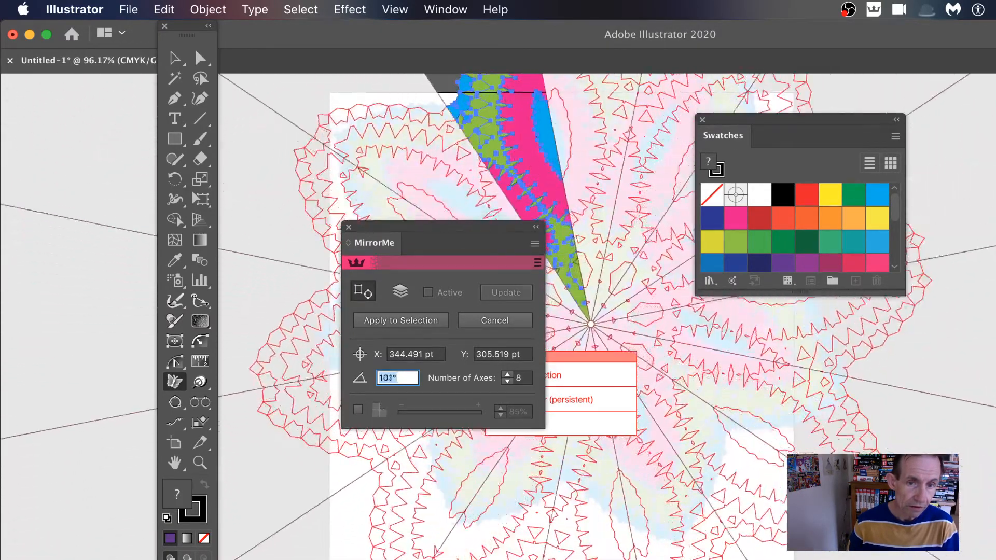
key(Down)
key(Down)
key(Down)
key(Down)
key(Down)
key(Down)
key(Down)
key(Down)
key(Down)
key(Down)
key(Down)
key(Down)
key(Down)
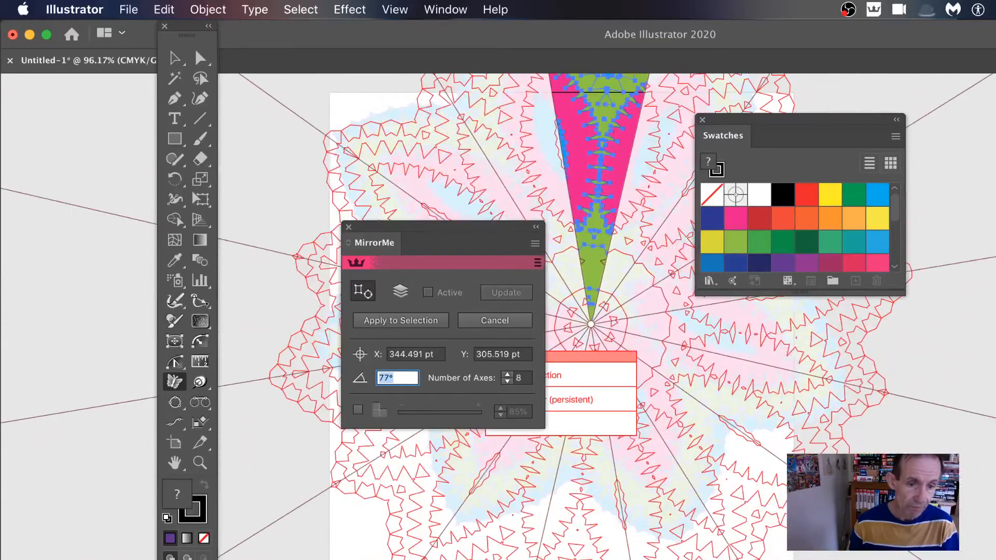
key(Down)
key(Down)
key(Down)
key(Down)
key(Down)
key(Down)
key(Down)
key(Down)
key(Down)
key(Down)
key(Down)
key(Down)
key(Down)
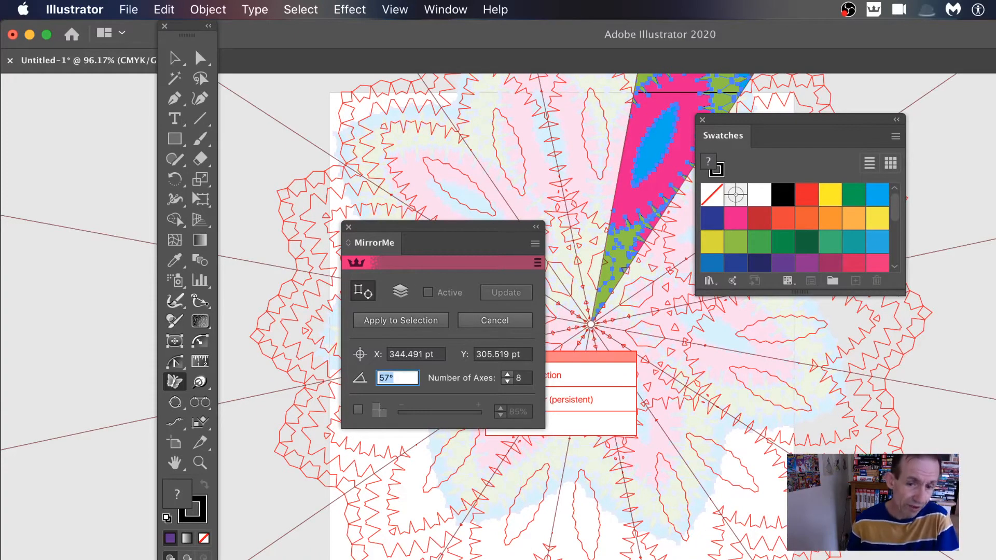
key(Down)
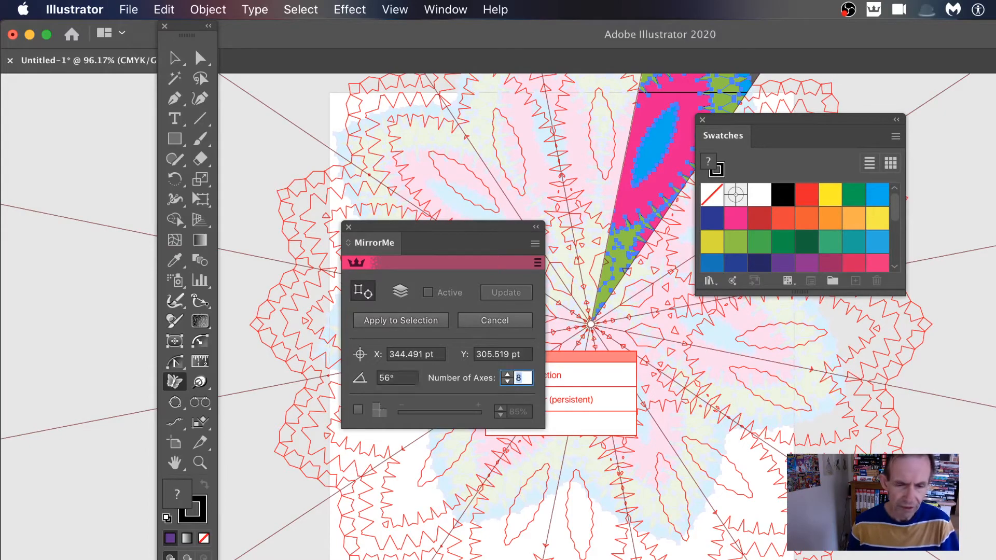
Try 6 and 11 mirror axes, and raise the number of axes to 25.
key(Down)
key(Down)
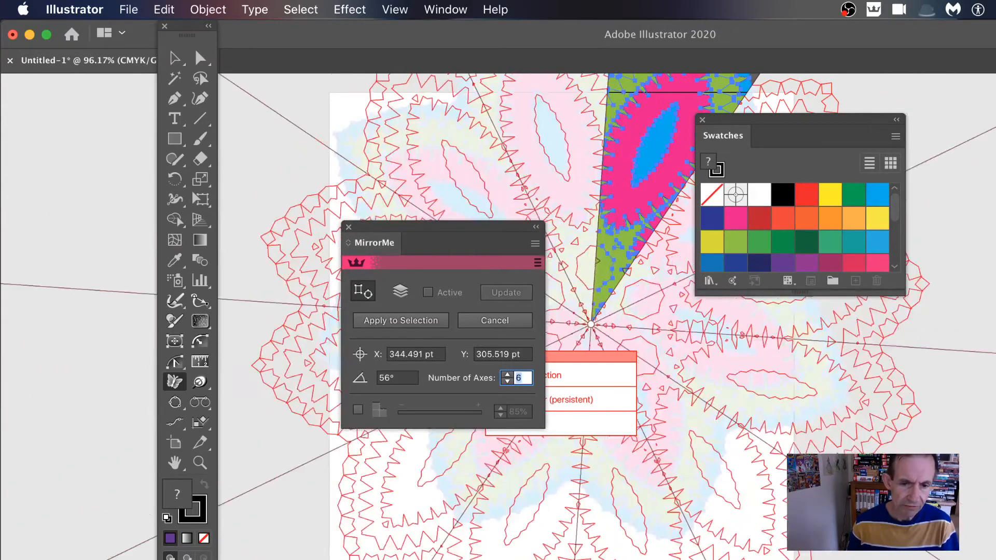
key(Up)
key(Up)
key(Up)
key(Up)
key(Up)
key(Up)
key(Up)
key(Up)
key(Up)
key(Up)
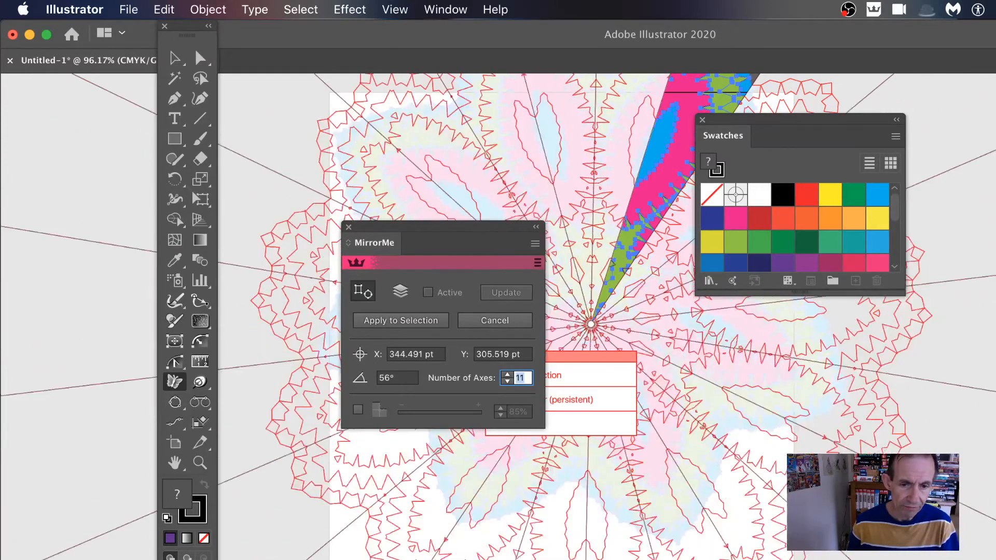
key(Up)
key(Up)
key(Up)
key(Up)
key(Up)
key(Up)
key(Up)
key(Up)
key(Up)
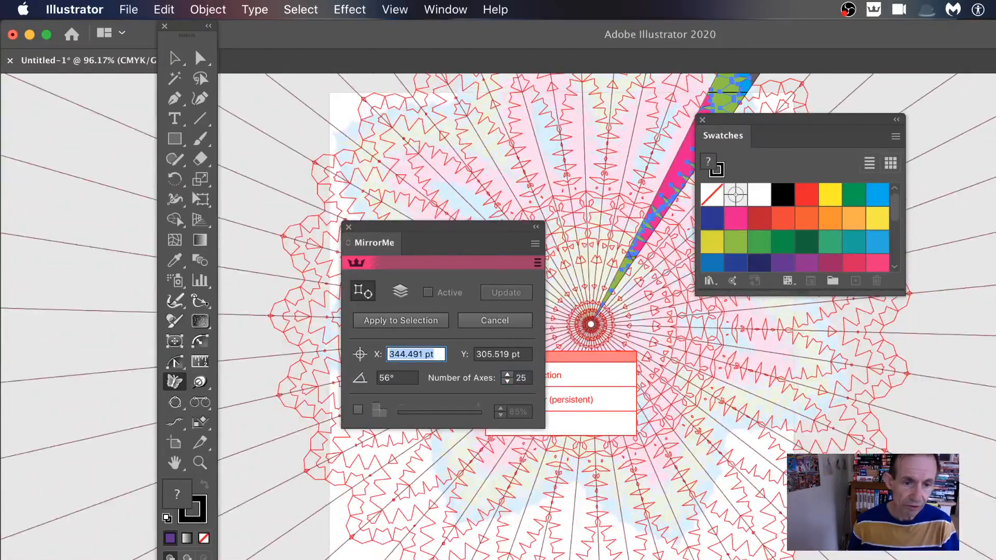
Try a mirror origin X of 290 pt, and bring the X position to 303 pt.
text(334)
key(Return)
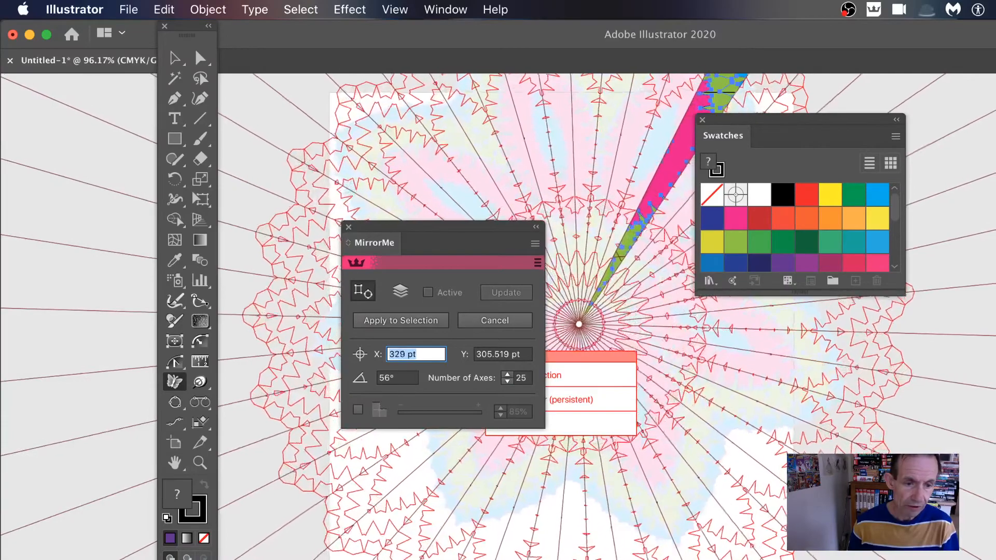
text(310)
key(Return)
key(Down)
key(Down)
key(Down)
key(Down)
key(Down)
key(Down)
key(Down)
key(Down)
key(Down)
key(Down)
key(Down)
key(Down)
key(Down)
key(Down)
key(Down)
key(Down)
key(Down)
key(Down)
key(Down)
key(Down)
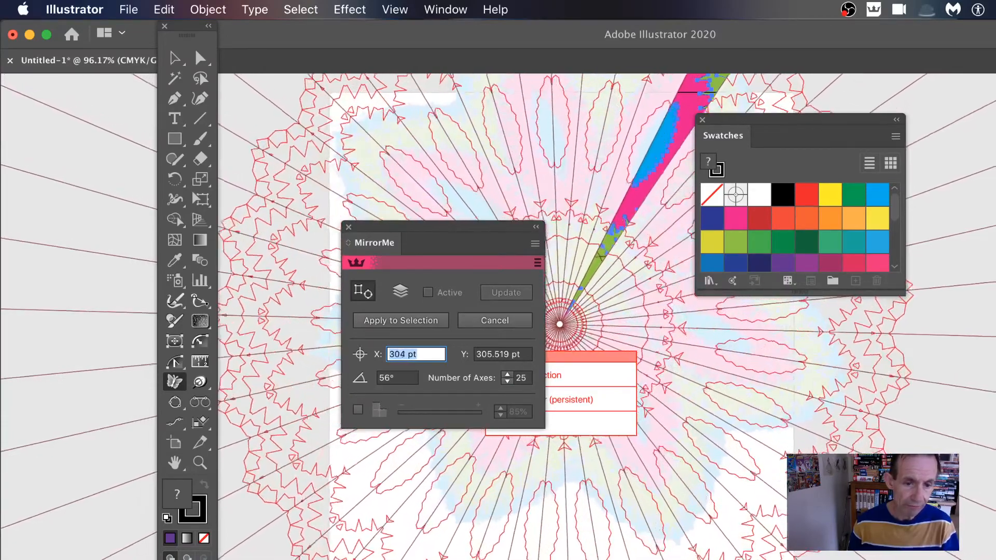
key(Up)
key(Up)
key(Up)
key(Up)
key(Up)
key(Up)
key(Up)
key(Up)
key(Up)
key(Up)
key(Up)
key(Up)
key(Up)
key(Up)
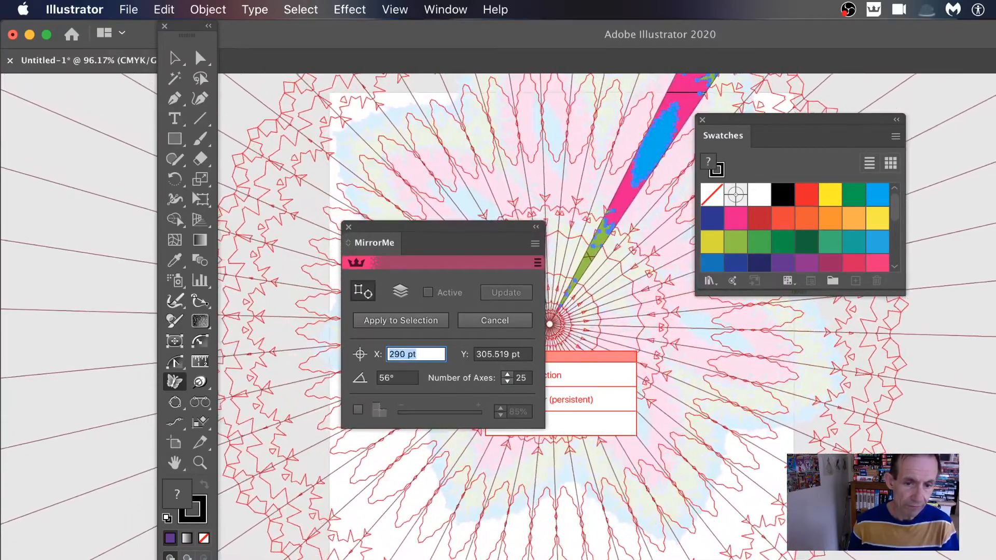
key(Tab)
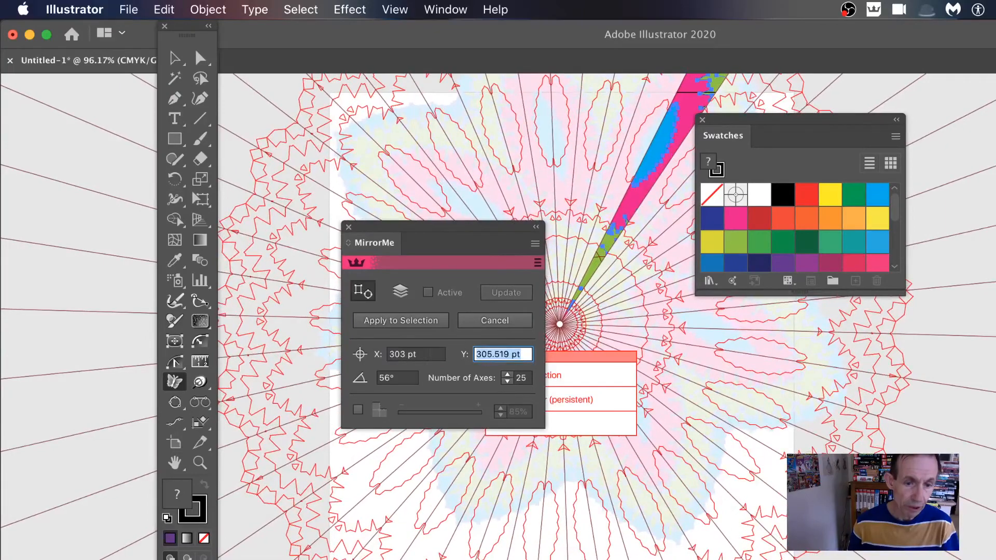
Lower the mirror origin's Y position gradually to 226 pt.
key(Down)
key(Down)
key(Down)
key(Down)
key(Down)
key(Down)
key(Down)
key(Down)
key(Down)
key(Down)
key(Down)
key(Down)
key(Down)
key(Down)
key(Down)
key(Down)
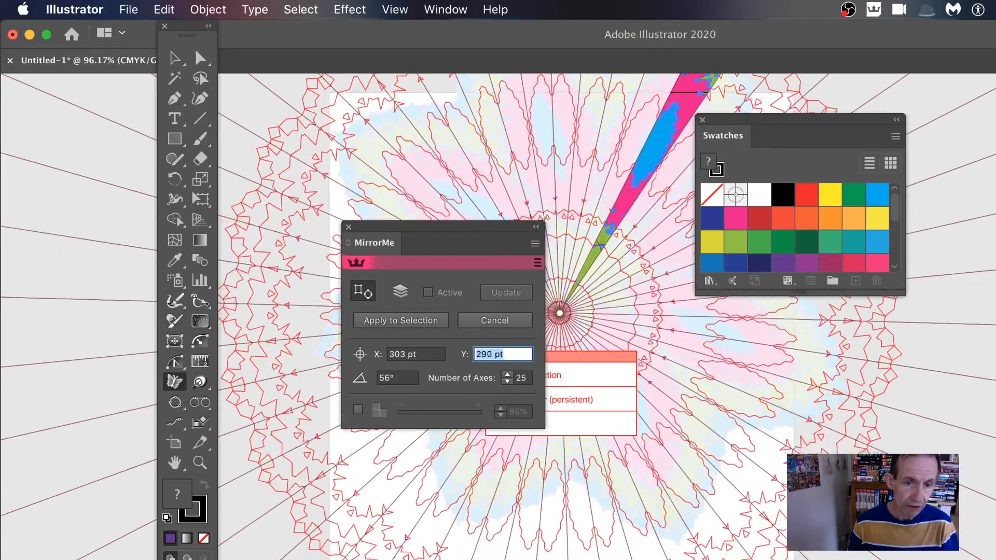
key(Down)
key(Down)
key(Down)
key(Down)
key(Down)
key(Down)
key(Down)
key(Down)
key(Down)
key(Down)
key(Down)
key(Down)
key(Down)
key(Down)
key(Down)
key(Down)
key(Down)
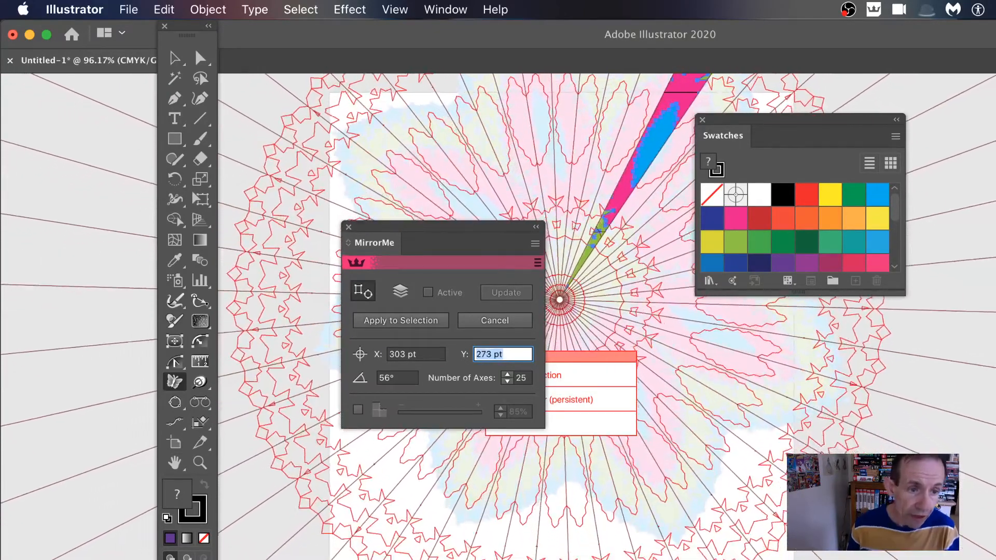
key(Down)
key(Down)
key(Down)
key(Down)
key(Down)
key(Down)
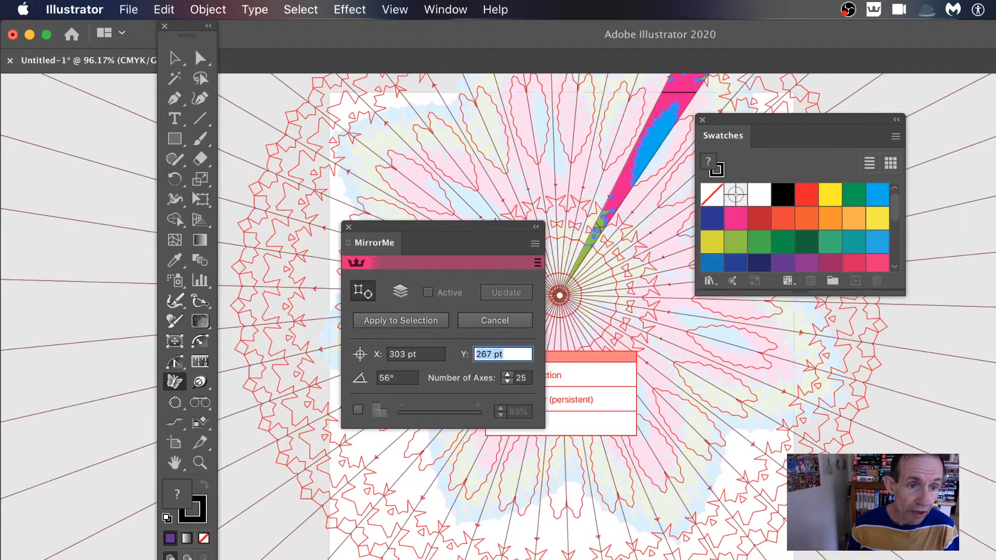
key(Down)
key(Down)
key(Down)
key(Down)
key(Down)
key(Down)
key(Down)
key(Down)
key(Down)
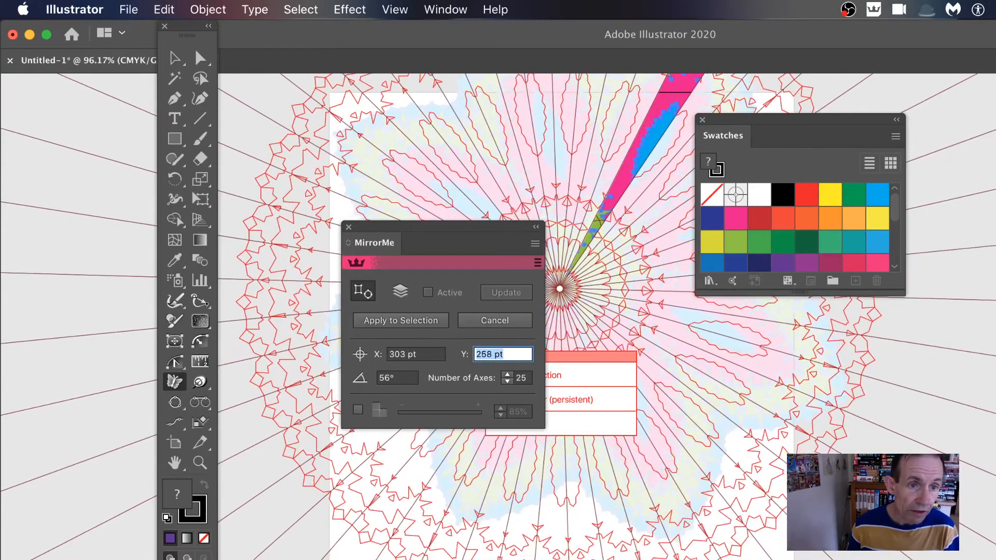
key(Down)
key(Down)
key(Down)
key(Down)
key(Down)
key(Down)
key(Down)
key(Down)
key(Down)
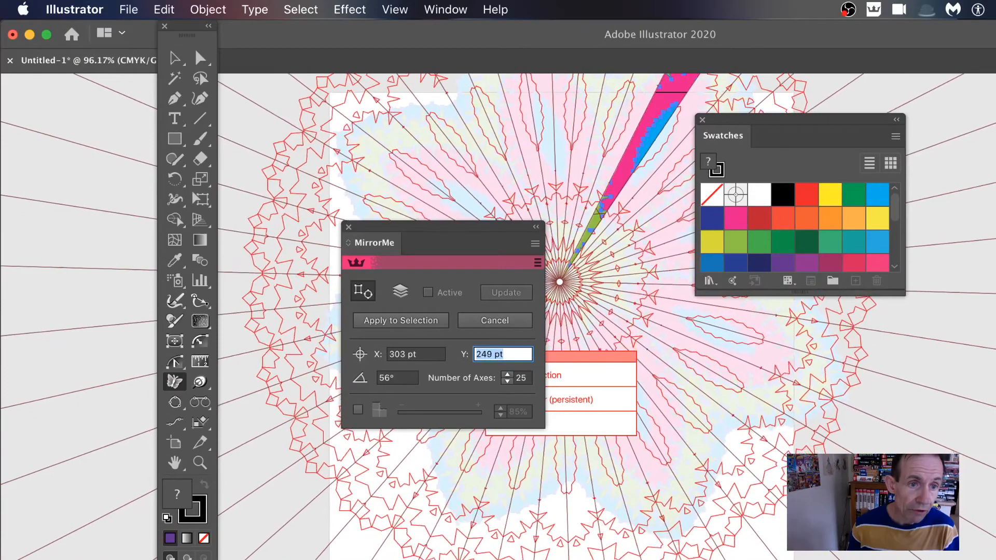
key(Down)
key(Down)
key(Down)
key(Down)
key(Down)
key(Down)
key(Down)
key(Down)
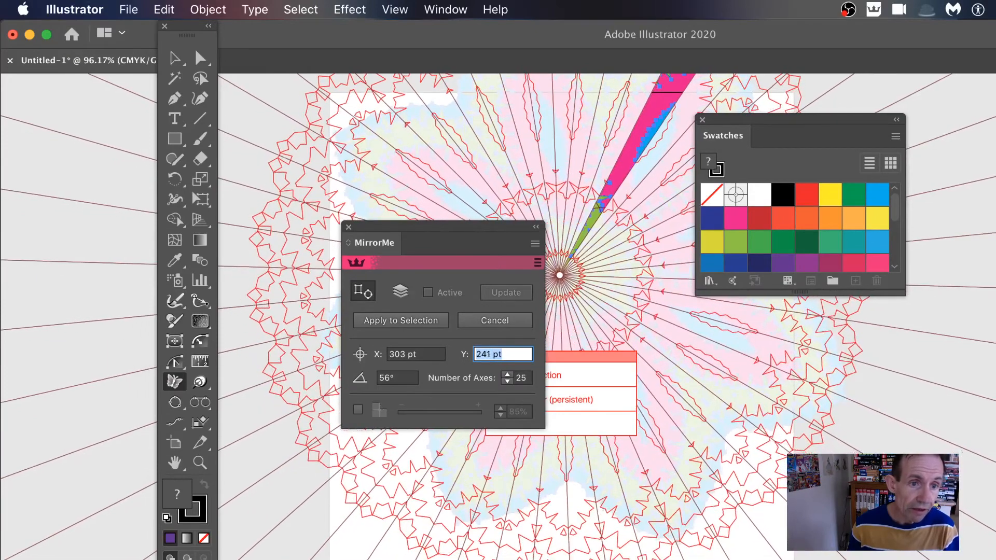
key(Down)
key(Down)
key(Down)
key(Down)
key(Down)
key(Down)
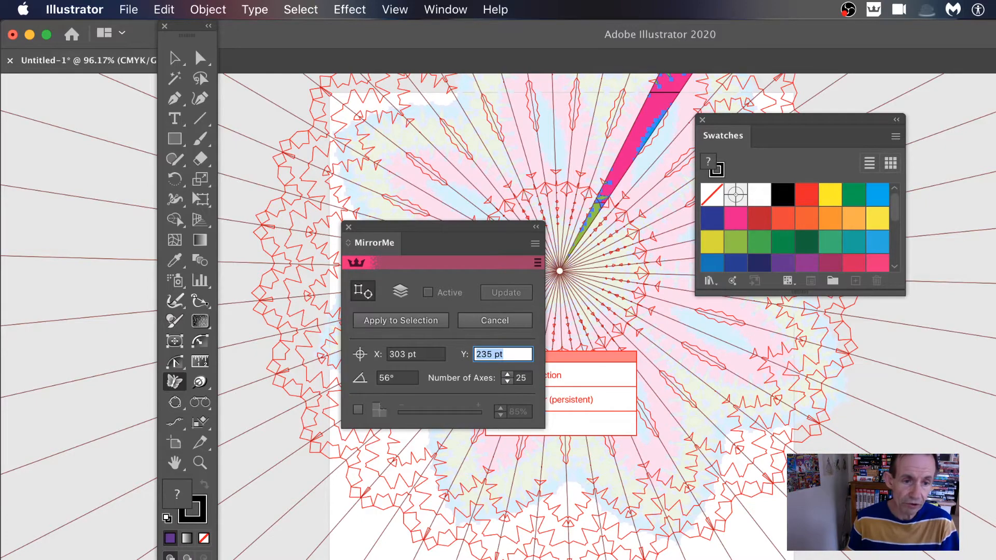
key(Down)
key(Down)
key(Down)
key(Down)
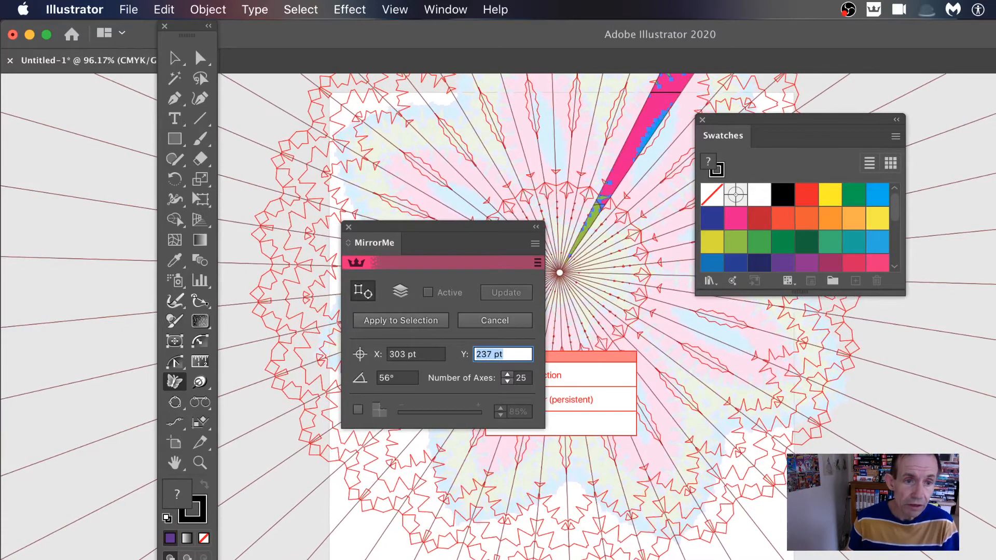
key(Down)
key(Down)
key(Down)
key(Down)
key(Down)
Lower the mirror axis angle to 54°.
key(Tab)
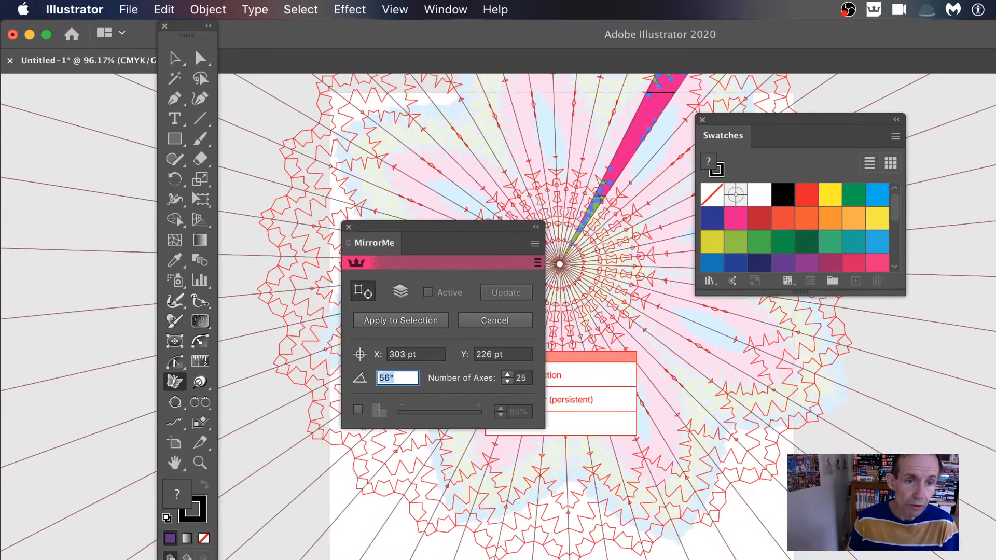
key(Down)
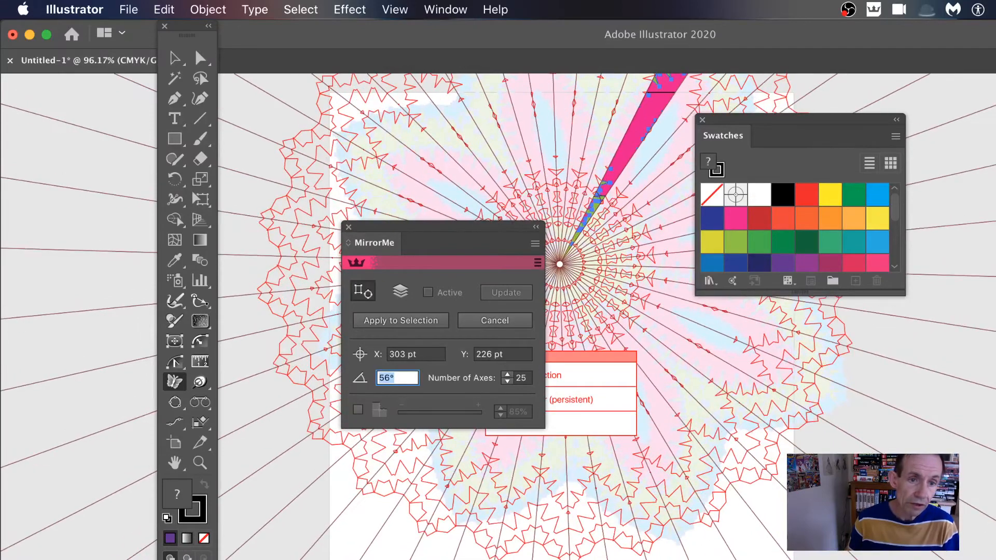
key(Down)
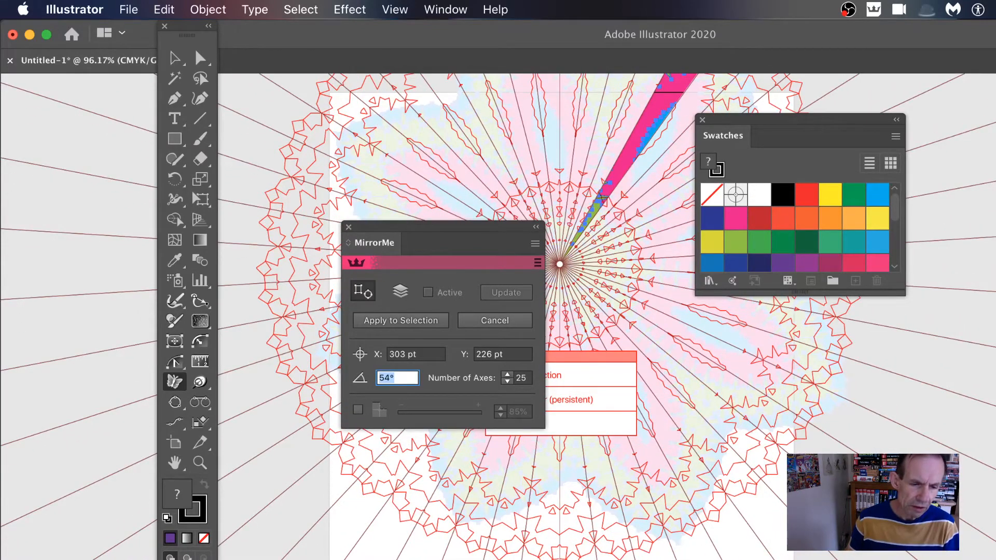
Set the mirror axis angle to 54.3°.
text(54)
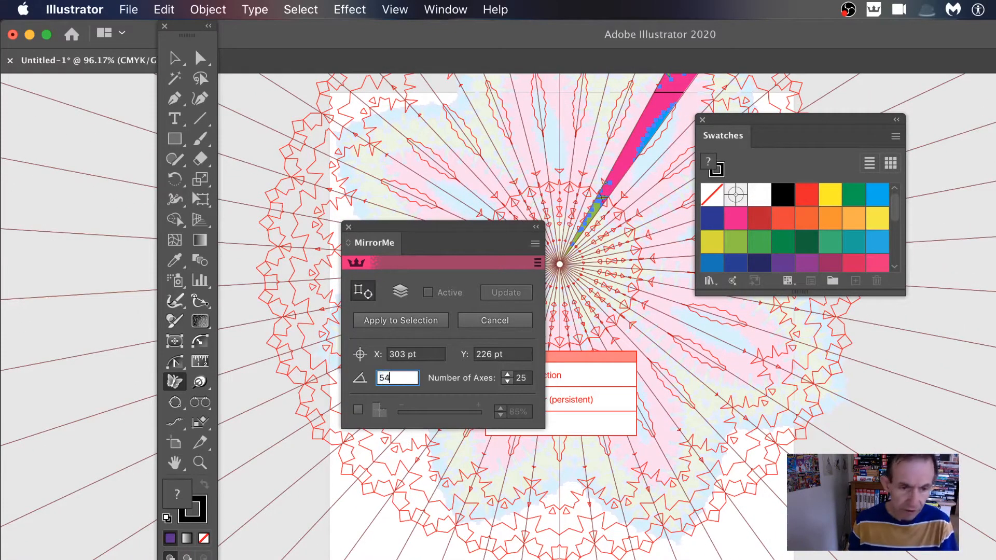
text(.3)
key(Tab)
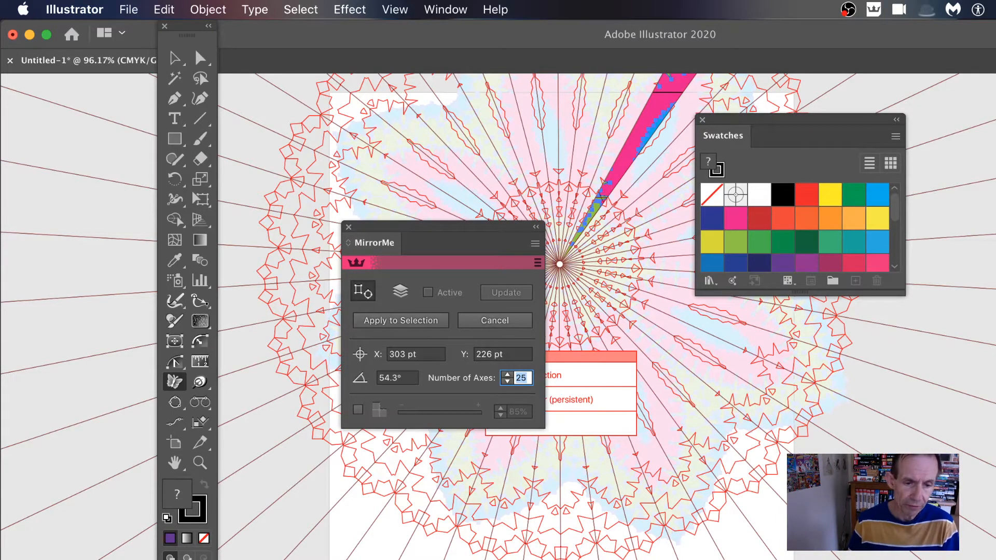
Try a mirror axis angle of 54.2°, and bring the angle back to 54.3°.
key(Tab)
key(Tab)
key(Tab)
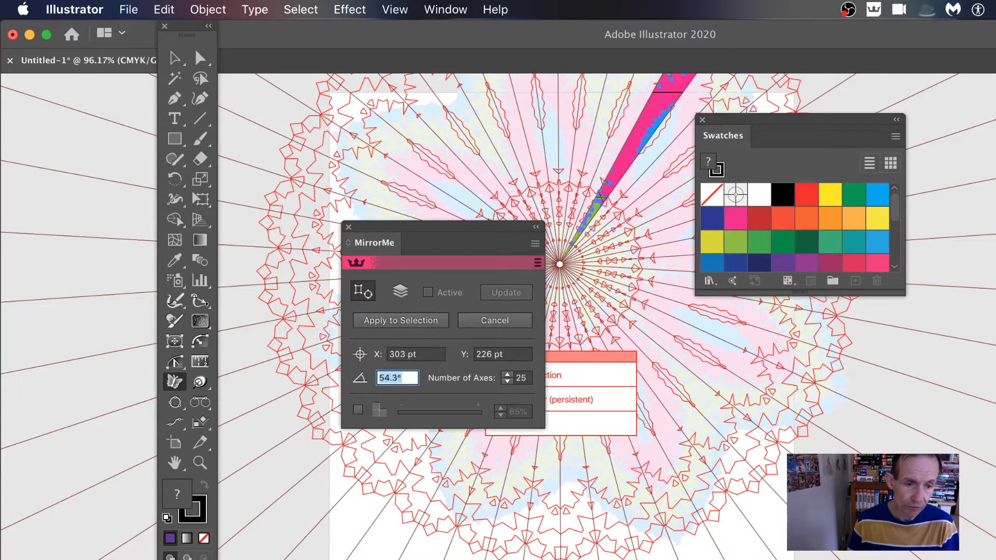
text(5)
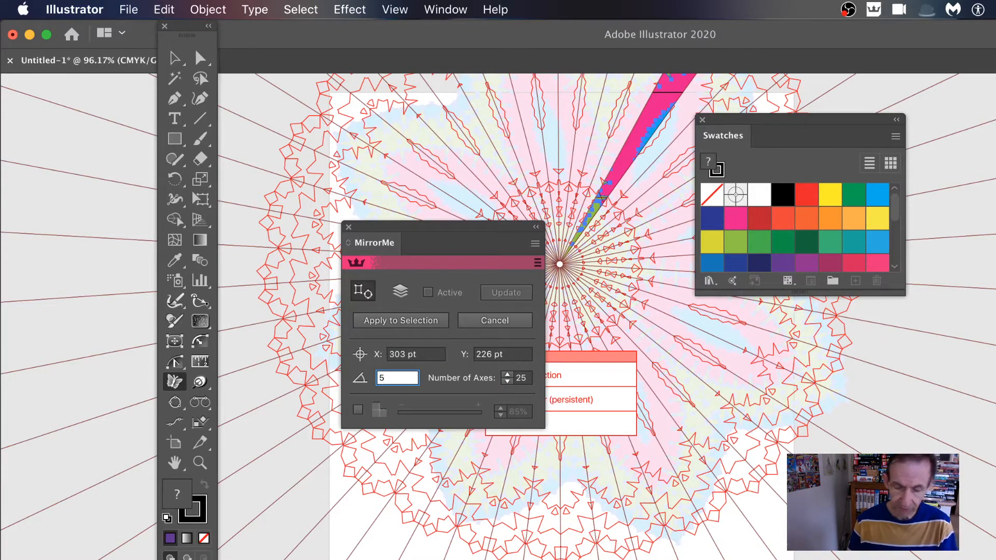
text(4.2)
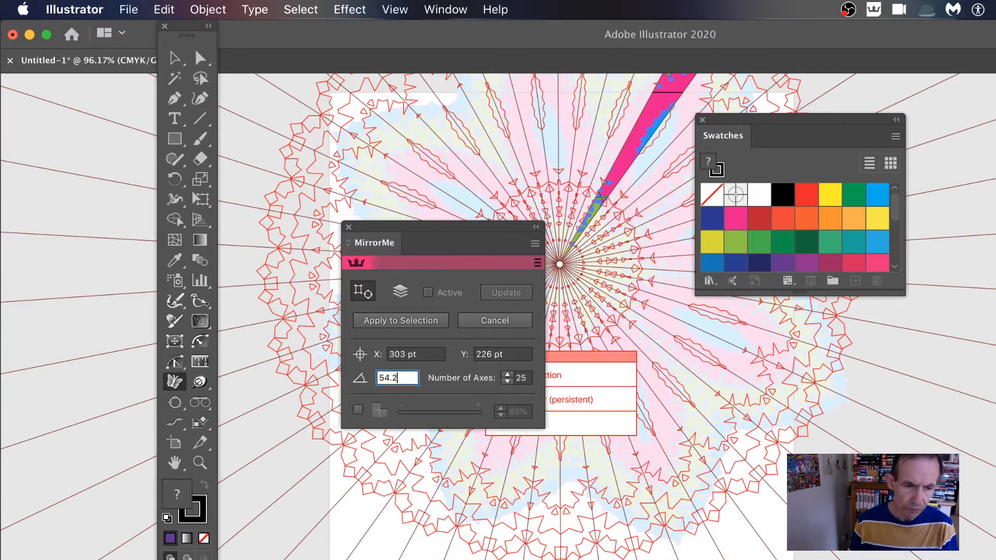
key(Tab)
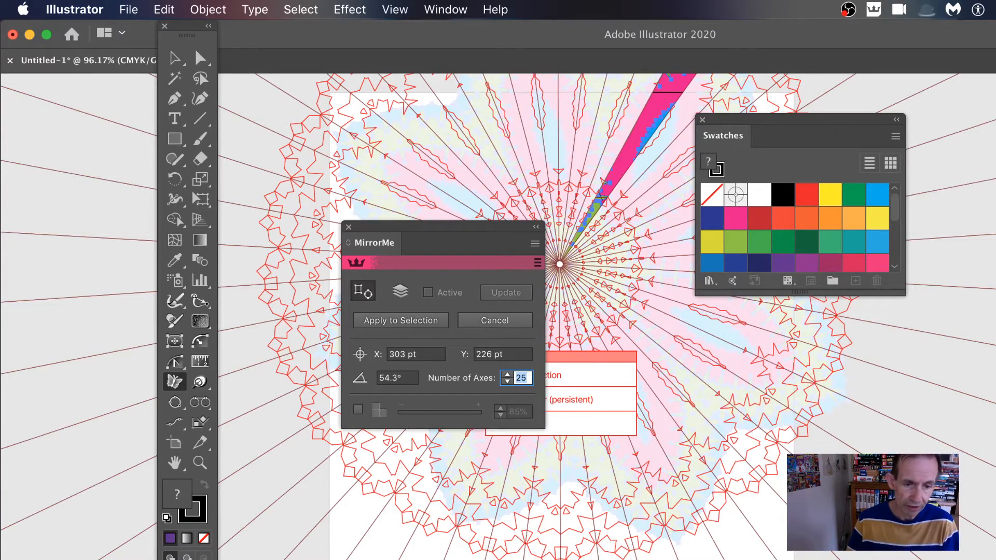
Set the mirror origin's X position to 302.4 pt and apply the mirroring to the selected artwork.
key(Tab)
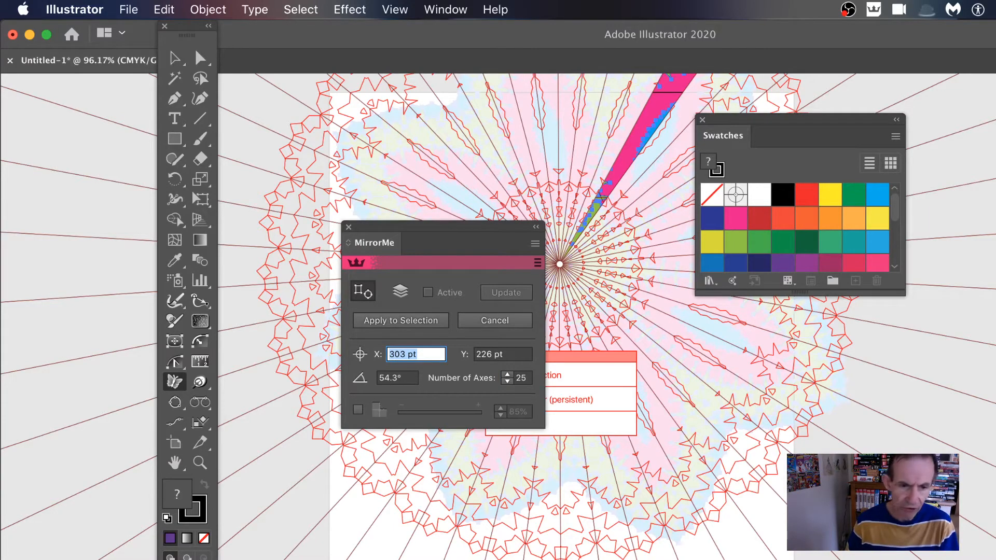
key(BackSpace)
text(302)
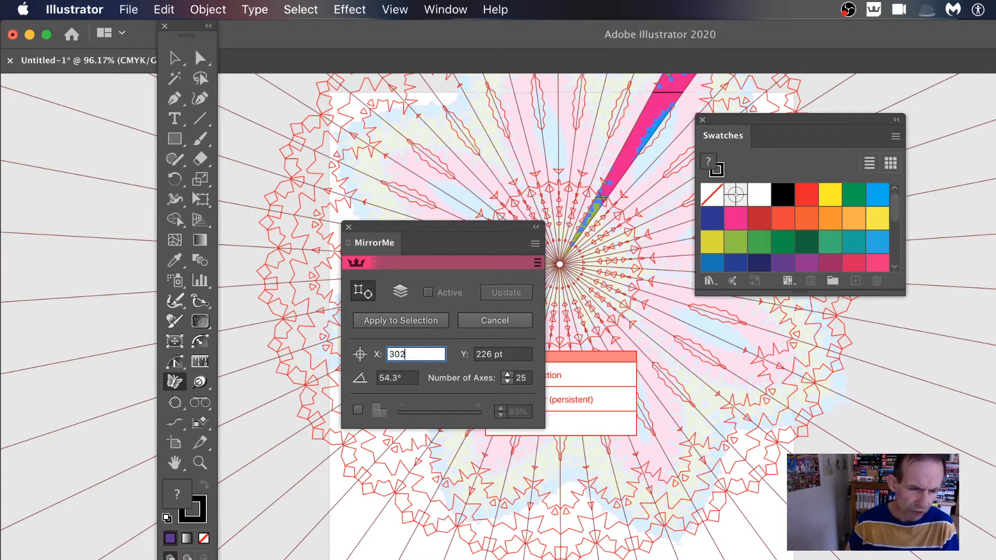
text(.4)
key(Tab)
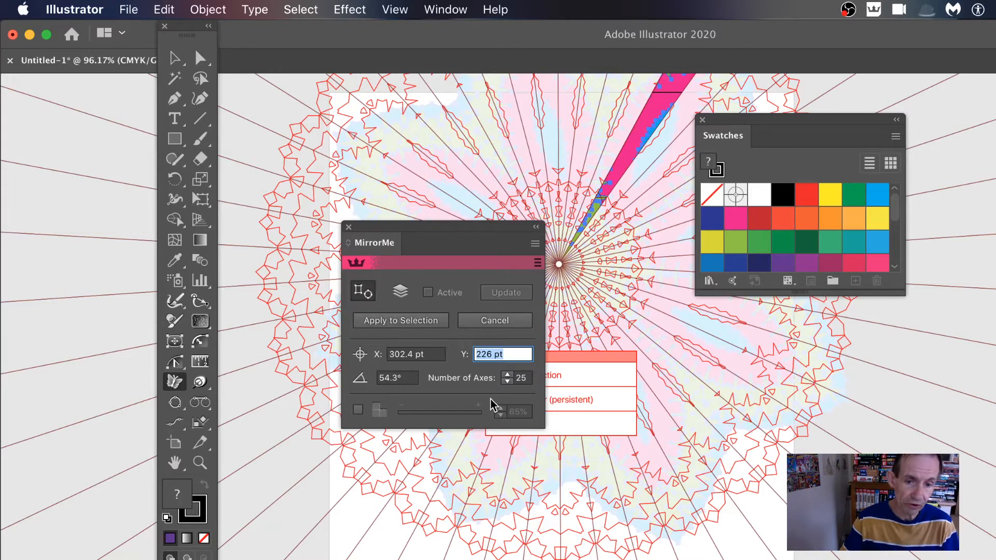
click(412, 322)
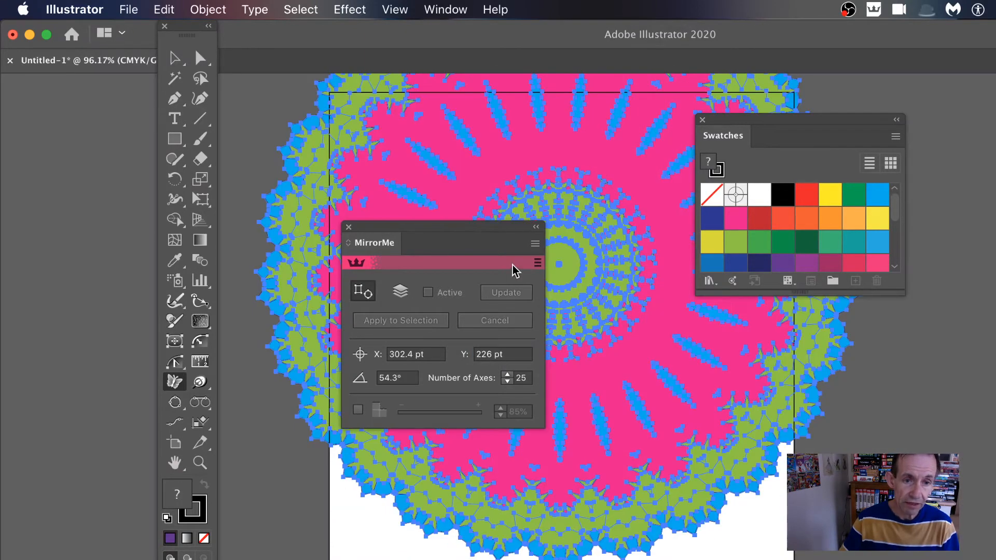
Preview further mirrors of the artwork with the origin placed at several points away from its centre.
click(362, 218)
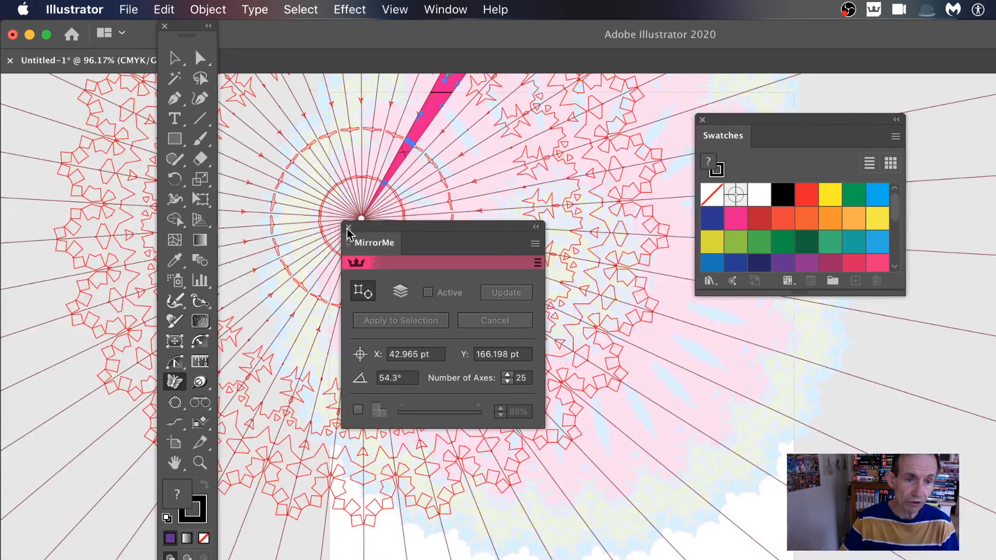
click(658, 142)
click(133, 75)
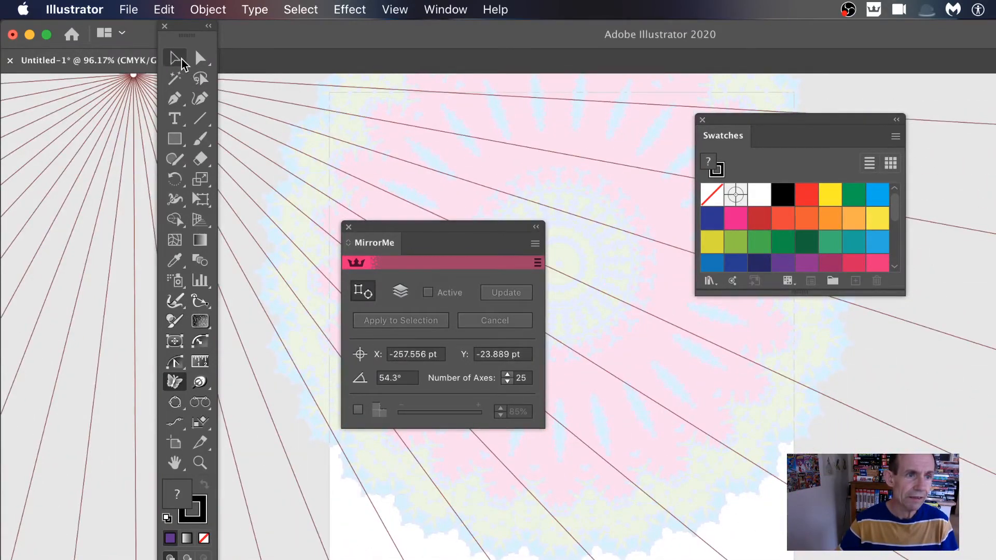
Switch to the Selection tool and move the MirrorMe panel aside to examine the finished circular artwork, then bring the panel back.
click(181, 60)
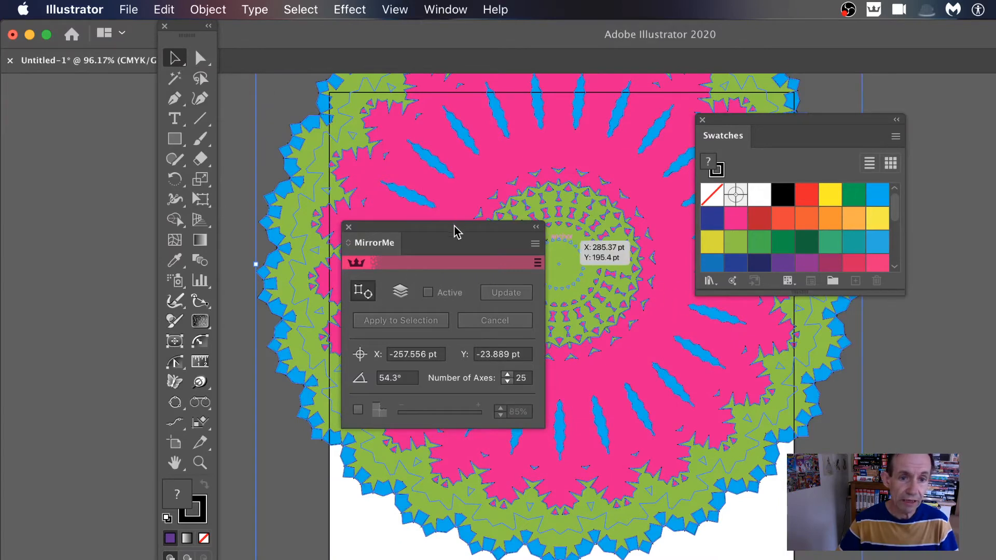
drag(455, 231, 366, 477)
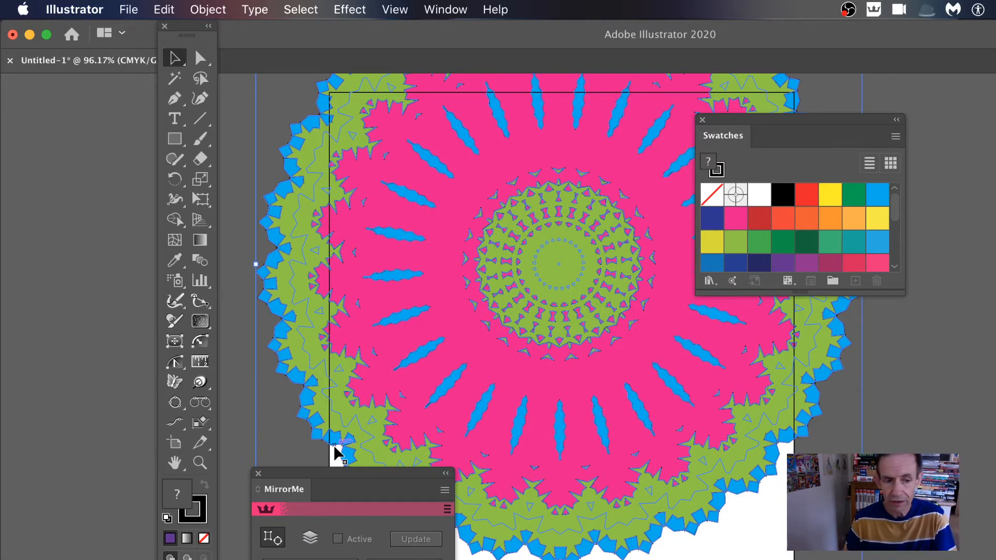
drag(322, 473, 404, 132)
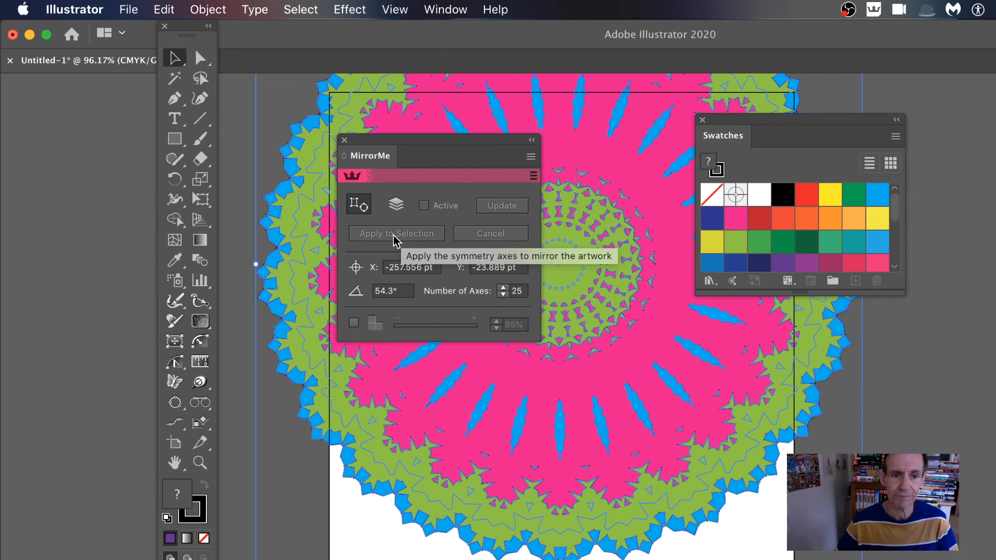
click(849, 10)
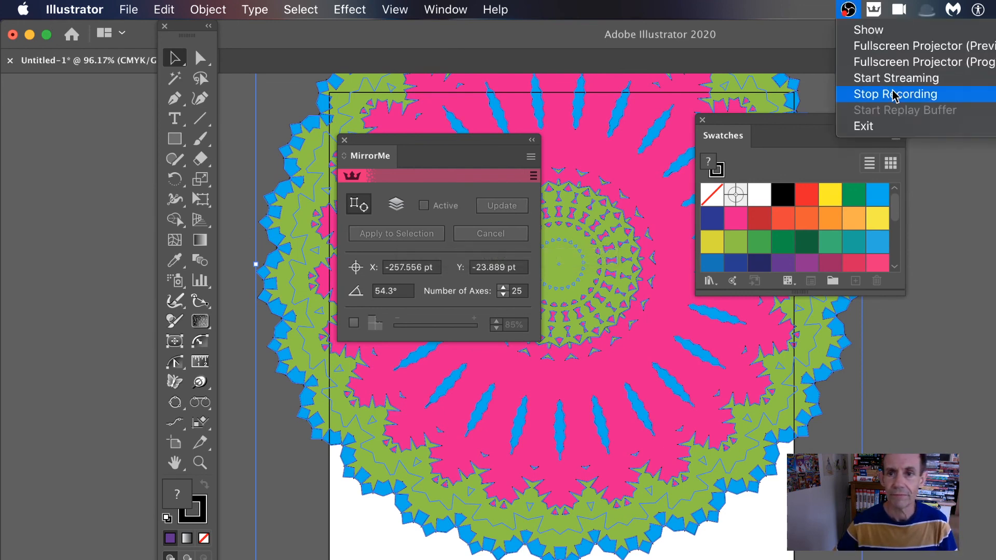